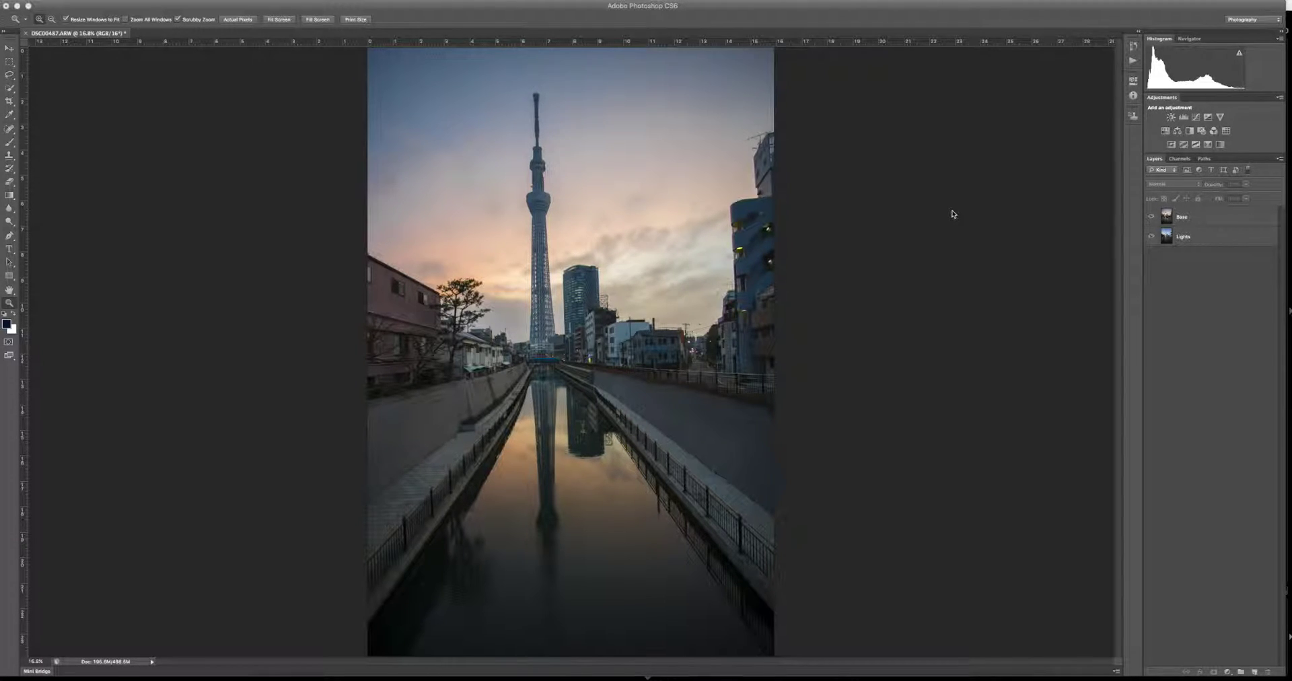
# Step: Compare the sunset Base and night Lights layers by toggling Base, undoing a trial reorder
pyautogui.click(1159, 266)
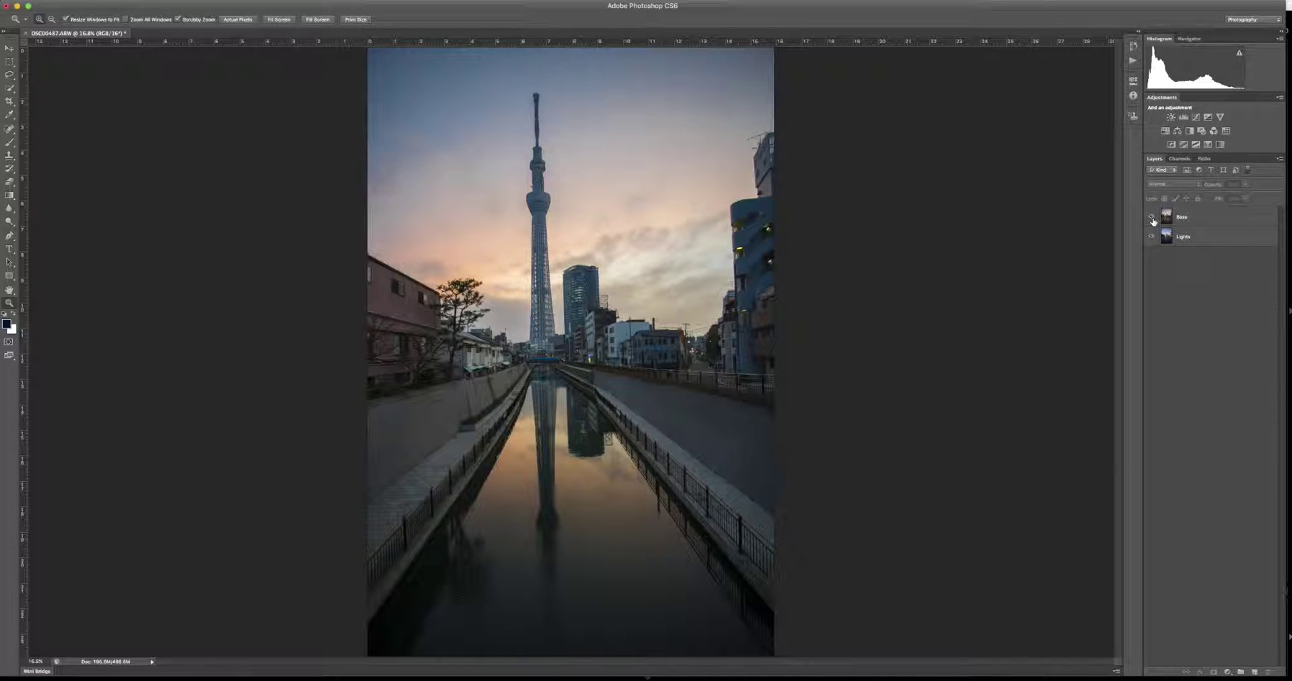
pyautogui.click(1152, 218)
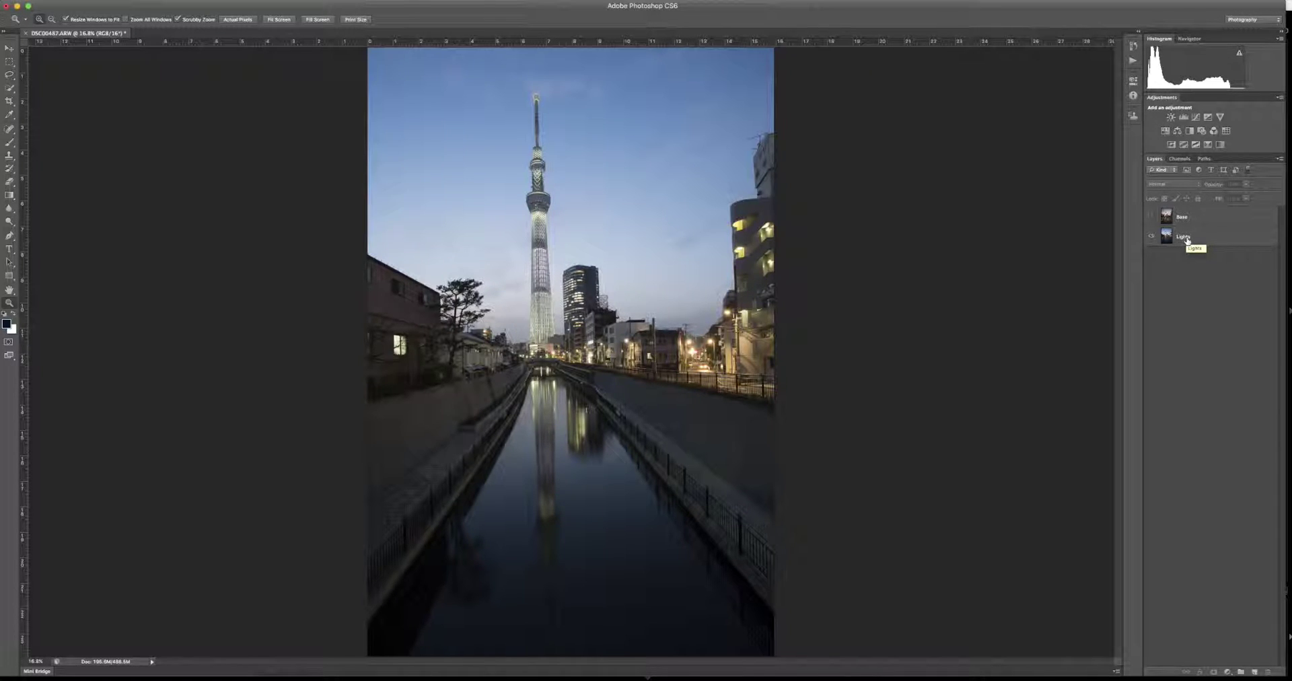
pyautogui.click(1152, 218)
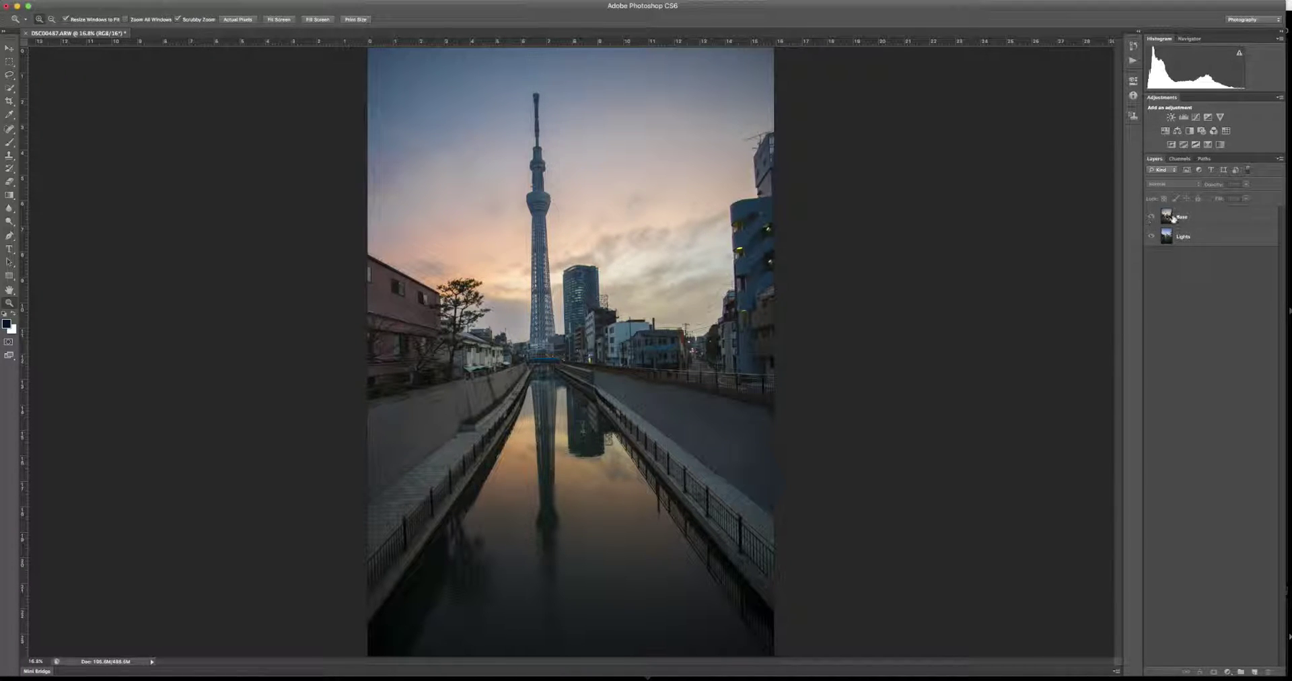
pyautogui.click(1179, 217)
pyautogui.moveTo(1179, 217); pyautogui.dragTo(1184, 256)
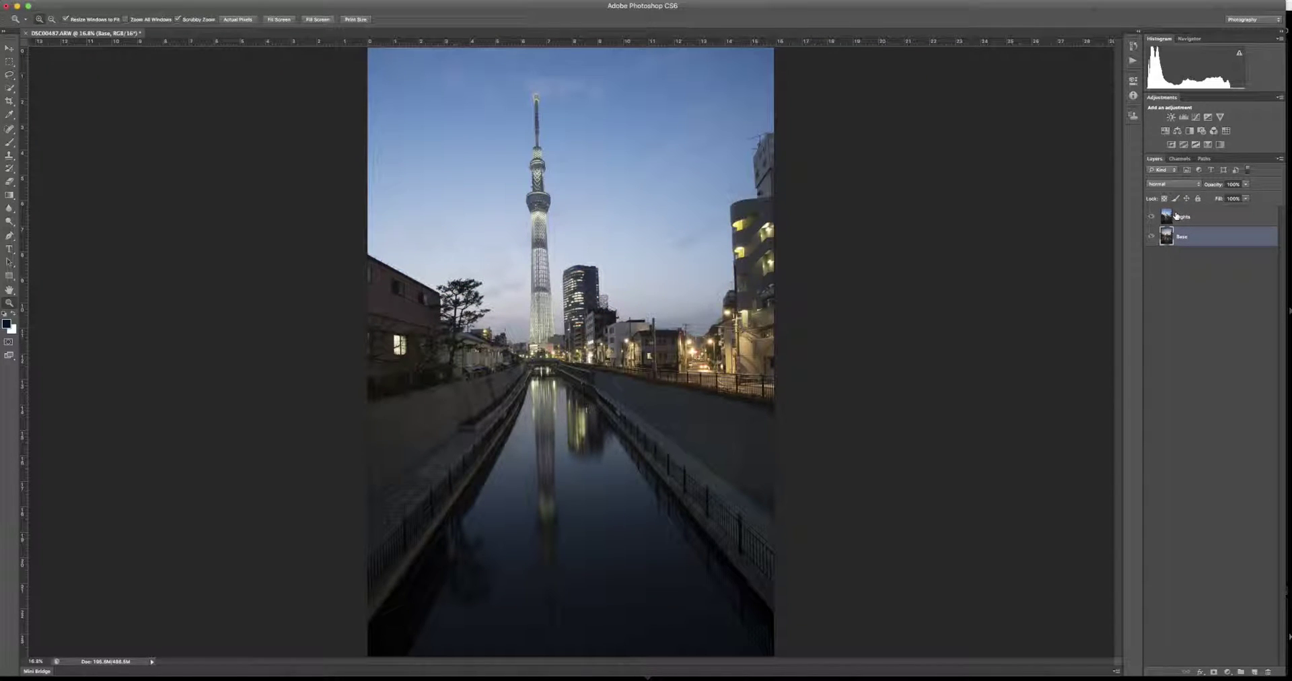
pyautogui.hotkey('ctrl', 'z')
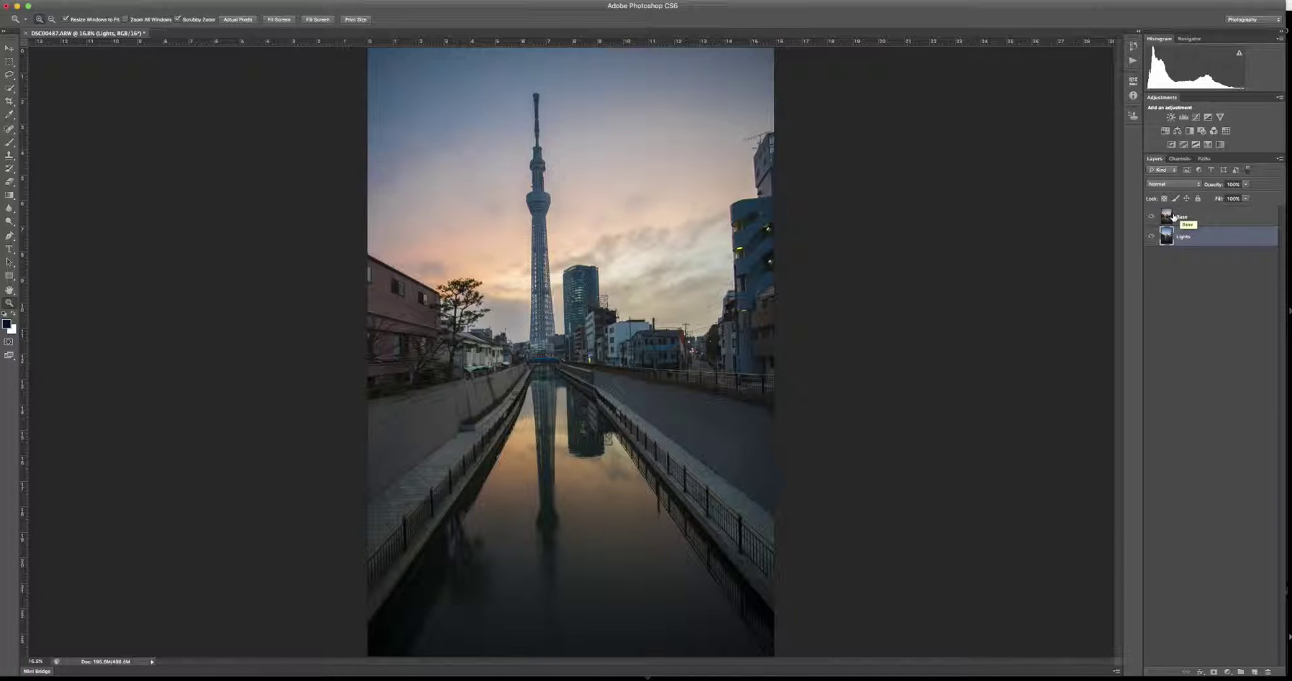
pyautogui.click(1152, 217)
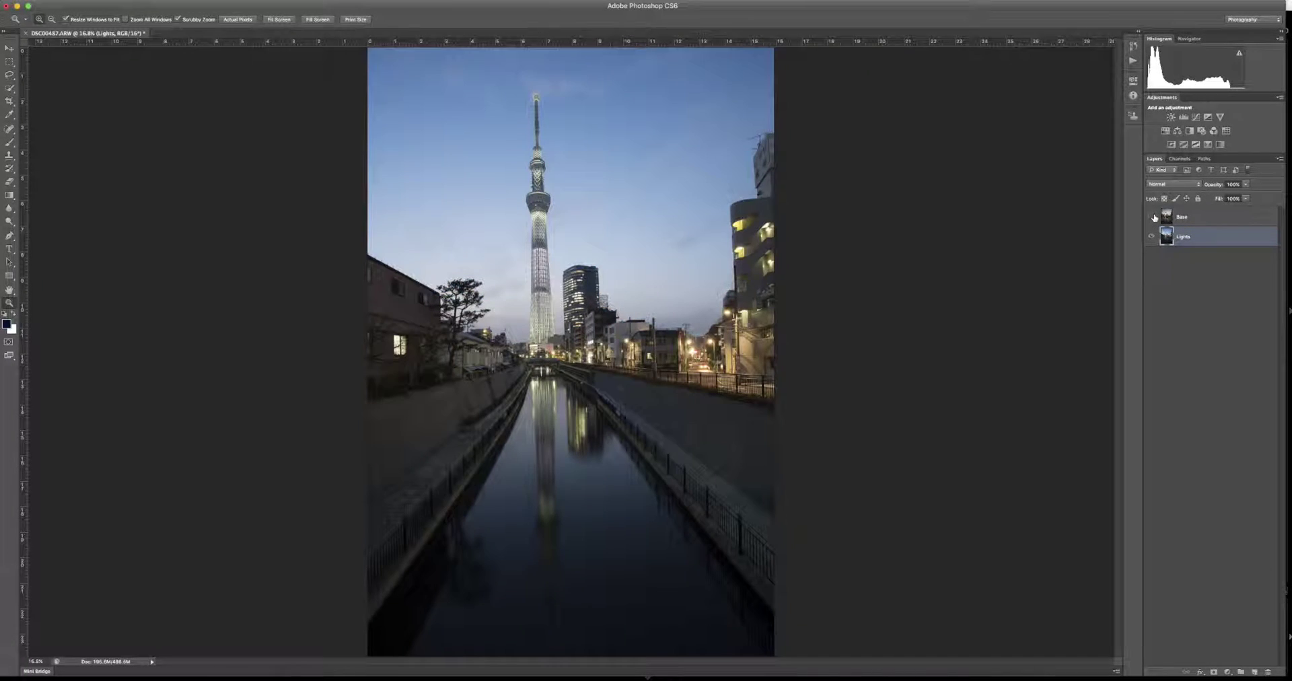
pyautogui.click(1153, 217)
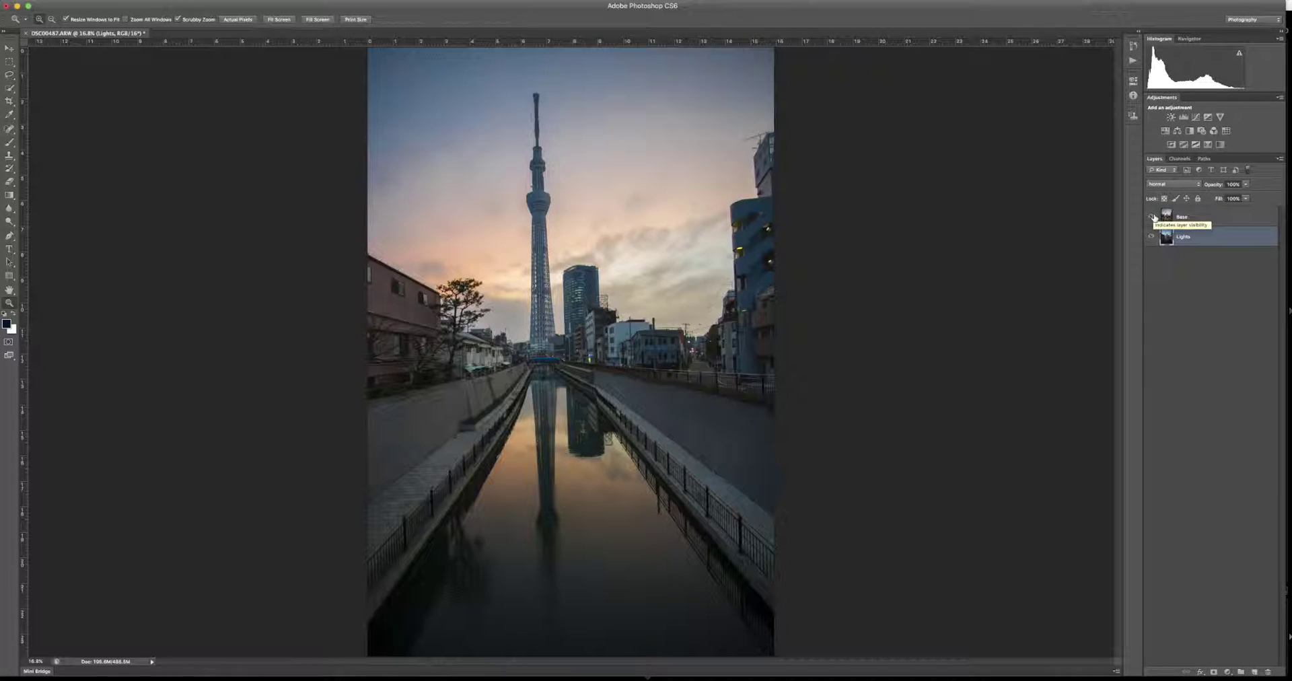
# Step: Auto-align the Base and Lights layers, then drag Base beneath Lights
pyautogui.keyDown('shift'); pyautogui.click(1185, 215); pyautogui.keyUp('shift')
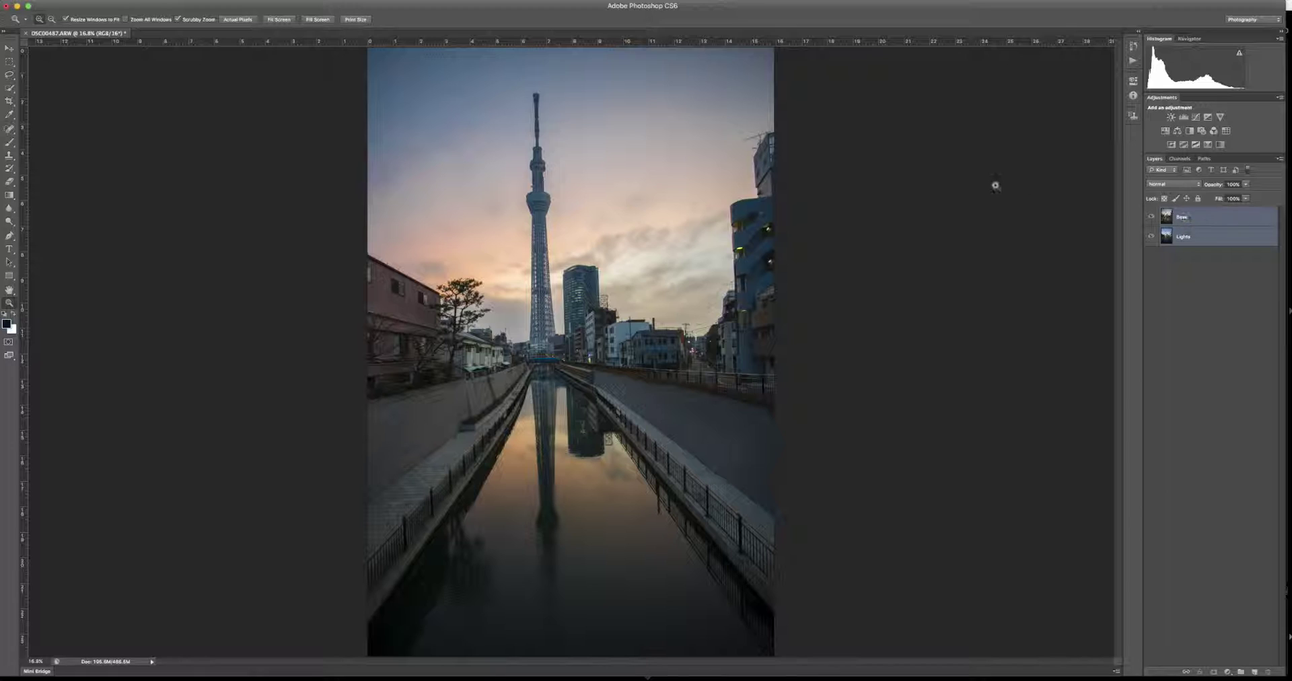
pyautogui.click(10, 49)
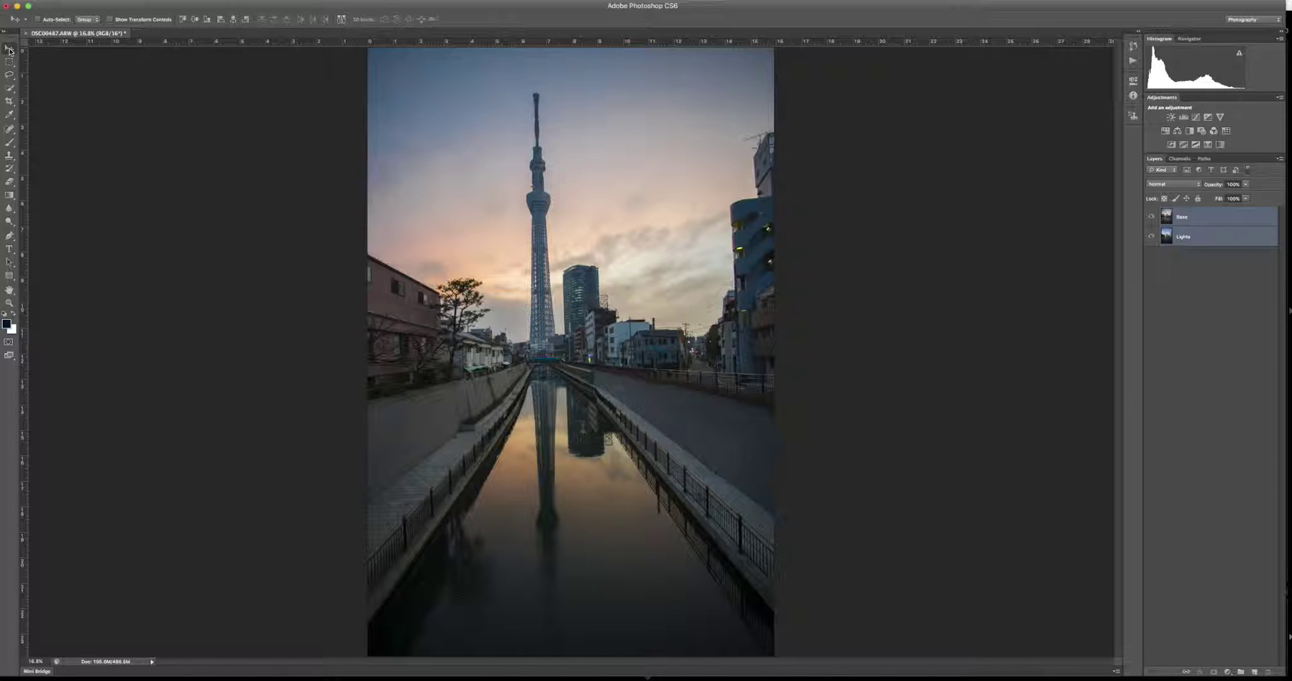
pyautogui.click(341, 20)
pyautogui.click(1215, 327)
pyautogui.click(1150, 216)
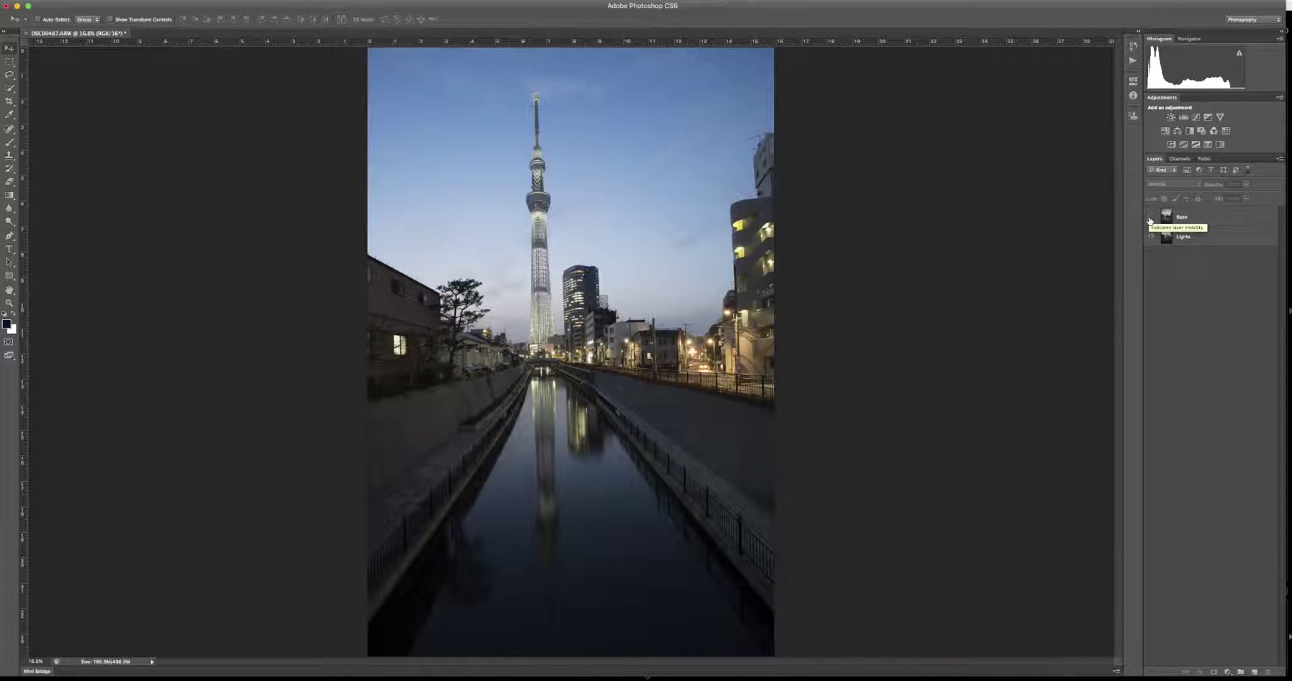
pyautogui.click(1150, 216)
pyautogui.moveTo(1182, 219); pyautogui.dragTo(1189, 256)
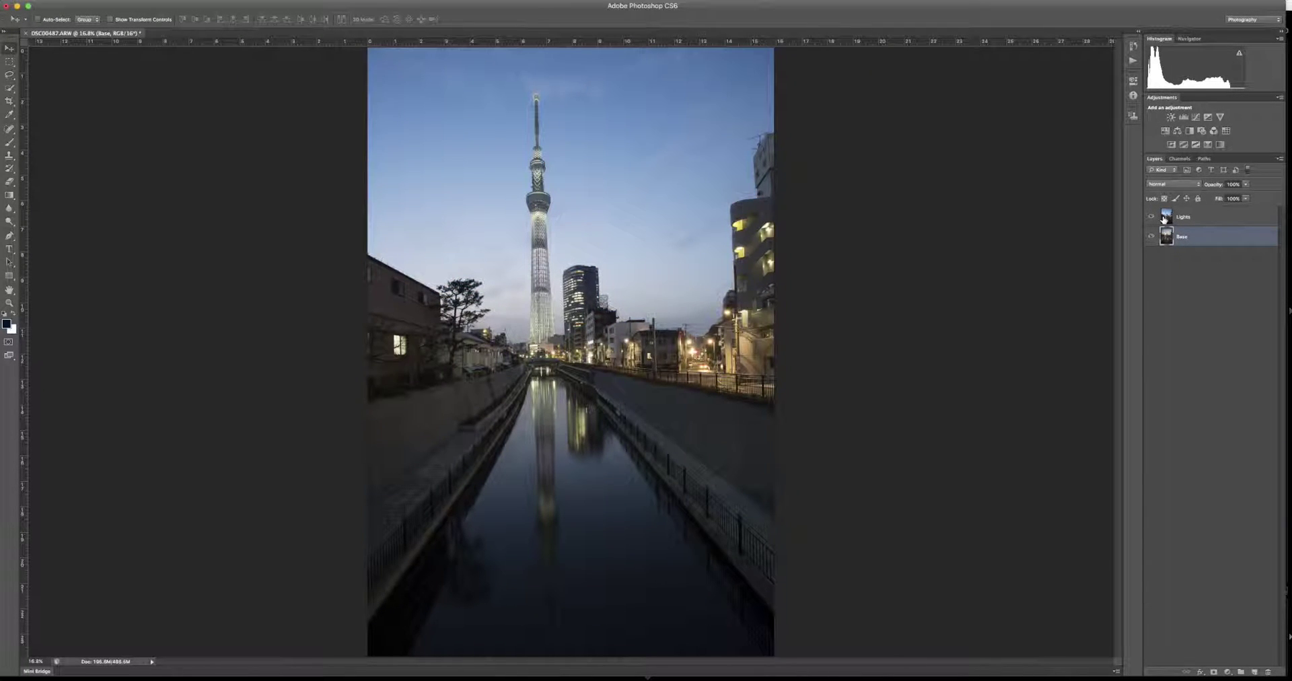
# Step: Set the Lights layer's blend mode to Lighten
pyautogui.click(1199, 225)
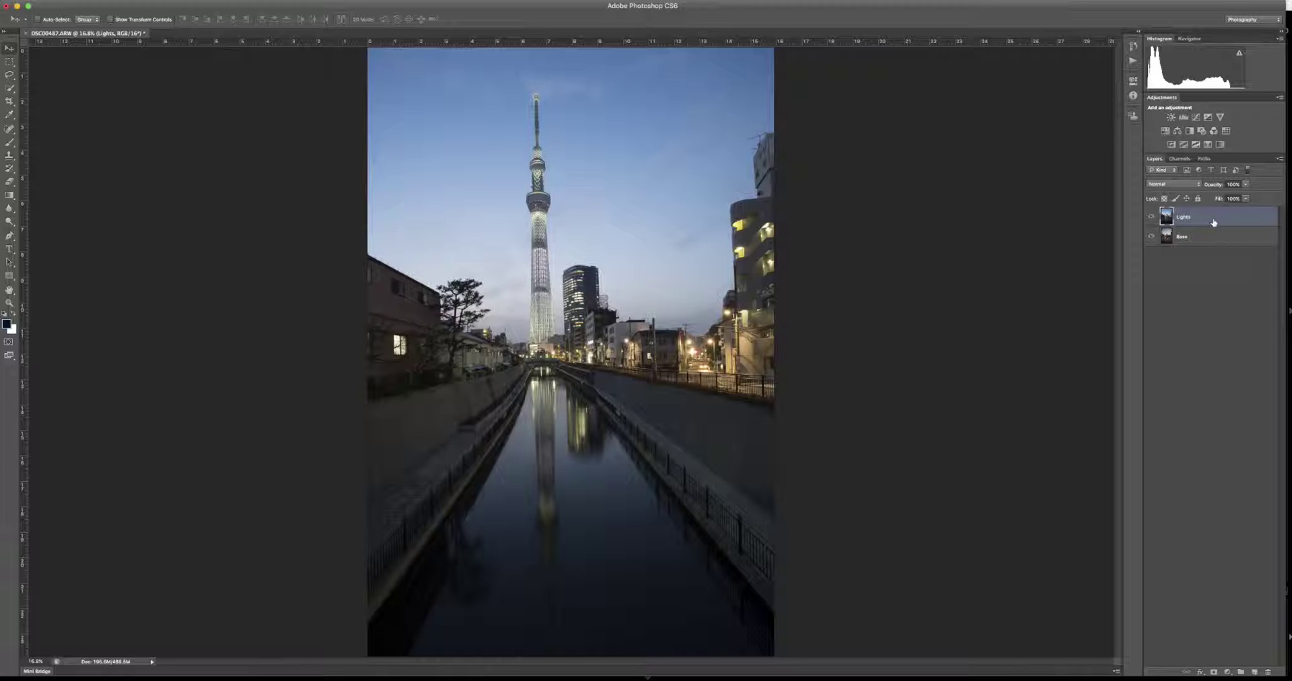
pyautogui.click(1171, 184)
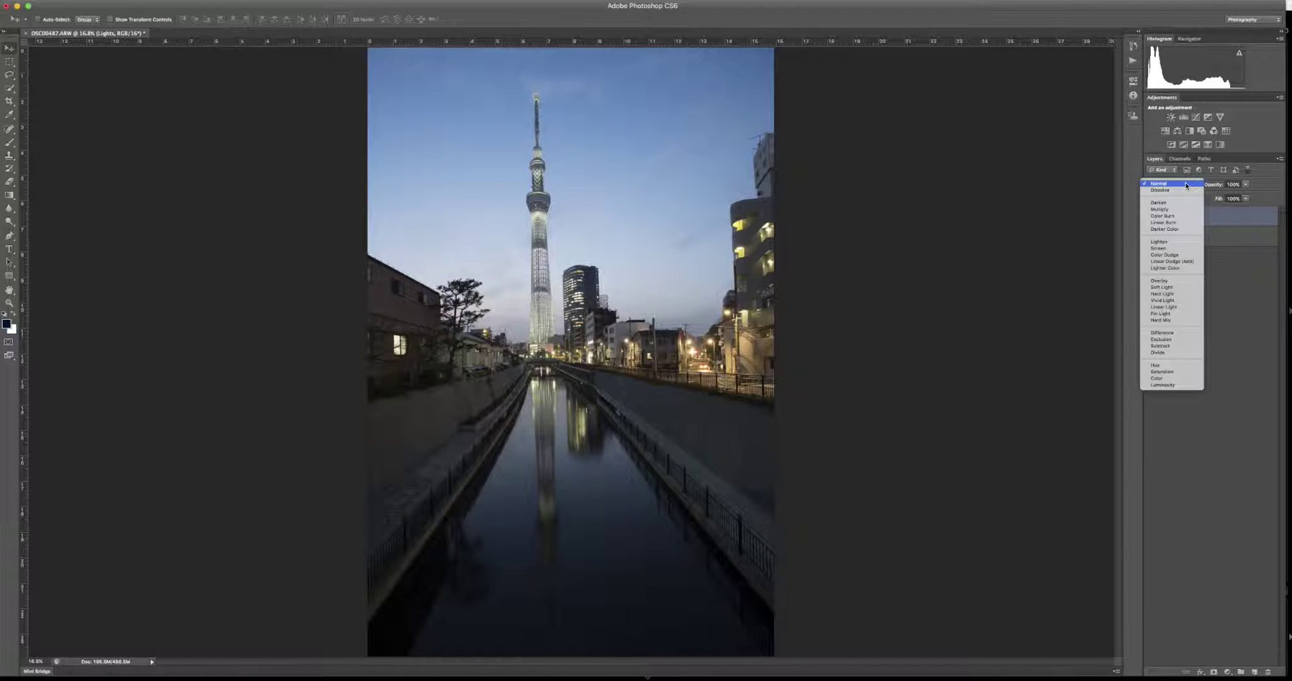
pyautogui.click(1176, 242)
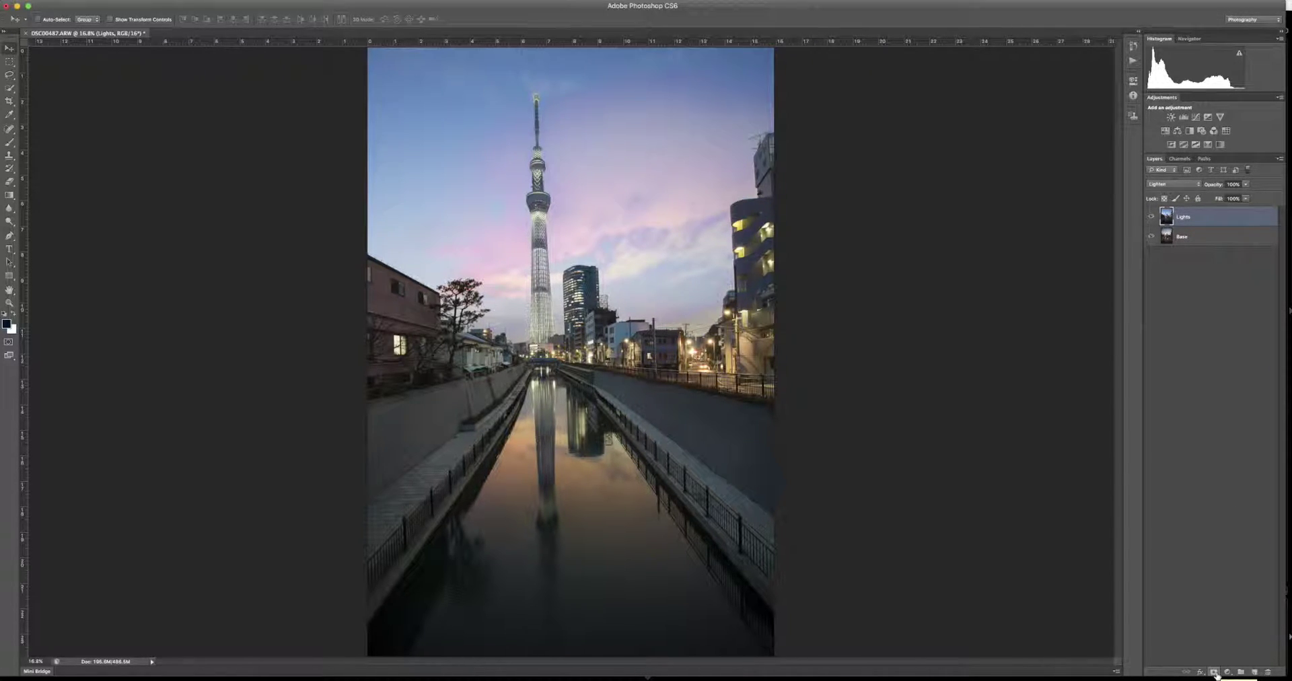
# Step: Add a black mask to Lights and paint the lit right-hand building back with an 800 brush
pyautogui.keyDown('alt'); pyautogui.click(1215, 672); pyautogui.keyUp('alt')
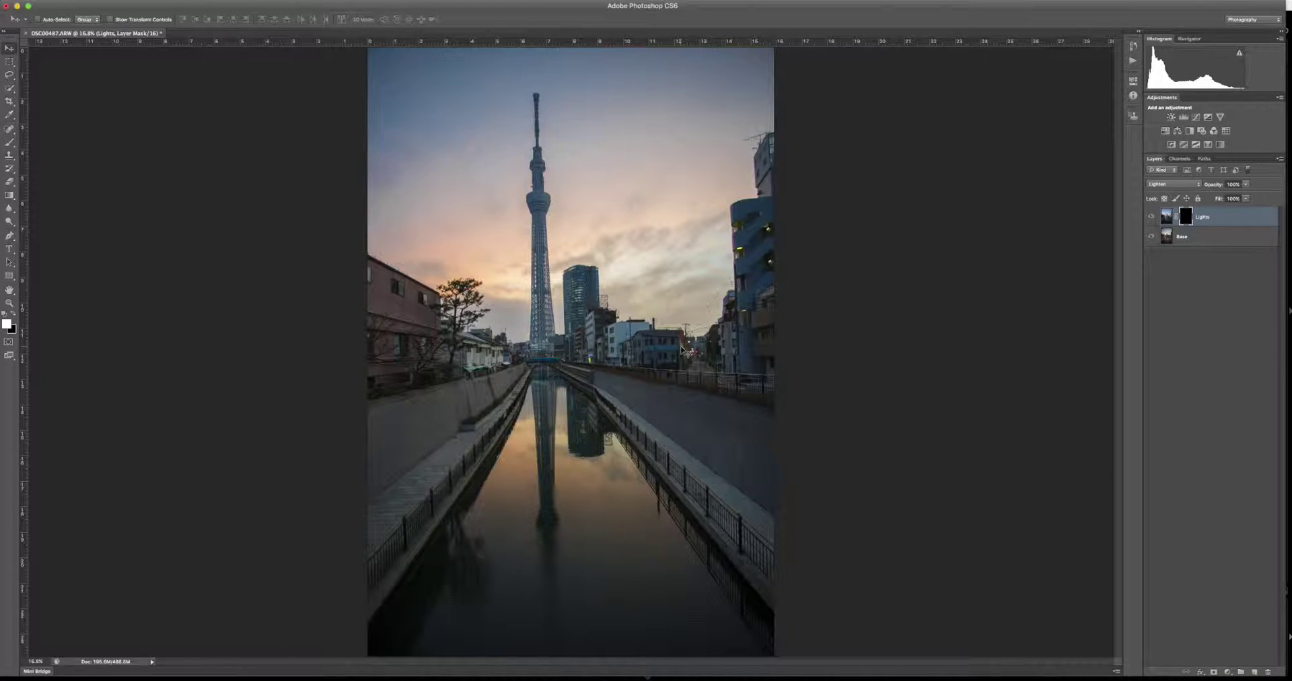
pyautogui.press('b')
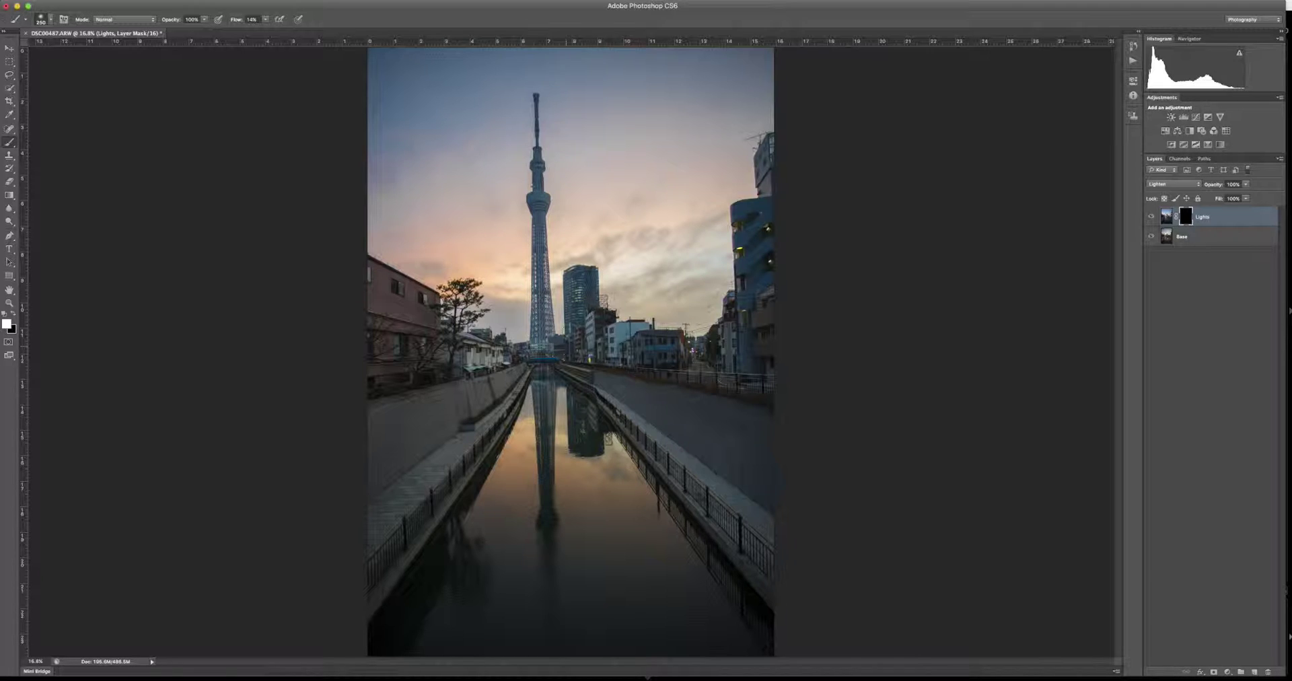
pyautogui.press(']')
pyautogui.press(']')
pyautogui.press(']')
pyautogui.press(']')
pyautogui.press(']')
pyautogui.press(']')
pyautogui.moveTo(747, 356)
pyautogui.mouseDown()
pyautogui.moveTo(764, 276)
pyautogui.moveTo(759, 312)
pyautogui.moveTo(750, 239)
pyautogui.moveTo(747, 274)
pyautogui.moveTo(773, 179)
pyautogui.moveTo(750, 323)
pyautogui.moveTo(658, 352)
pyautogui.moveTo(700, 346)
pyautogui.moveTo(639, 351)
pyautogui.moveTo(592, 297)
pyautogui.moveTo(559, 345)
pyautogui.moveTo(453, 376)
pyautogui.moveTo(439, 345)
pyautogui.moveTo(395, 323)
pyautogui.moveTo(415, 383)
pyautogui.moveTo(497, 361)
pyautogui.moveTo(562, 374)
pyautogui.moveTo(545, 431)
pyautogui.moveTo(593, 417)
pyautogui.moveTo(584, 431)
pyautogui.moveTo(583, 420)
pyautogui.mouseUp()
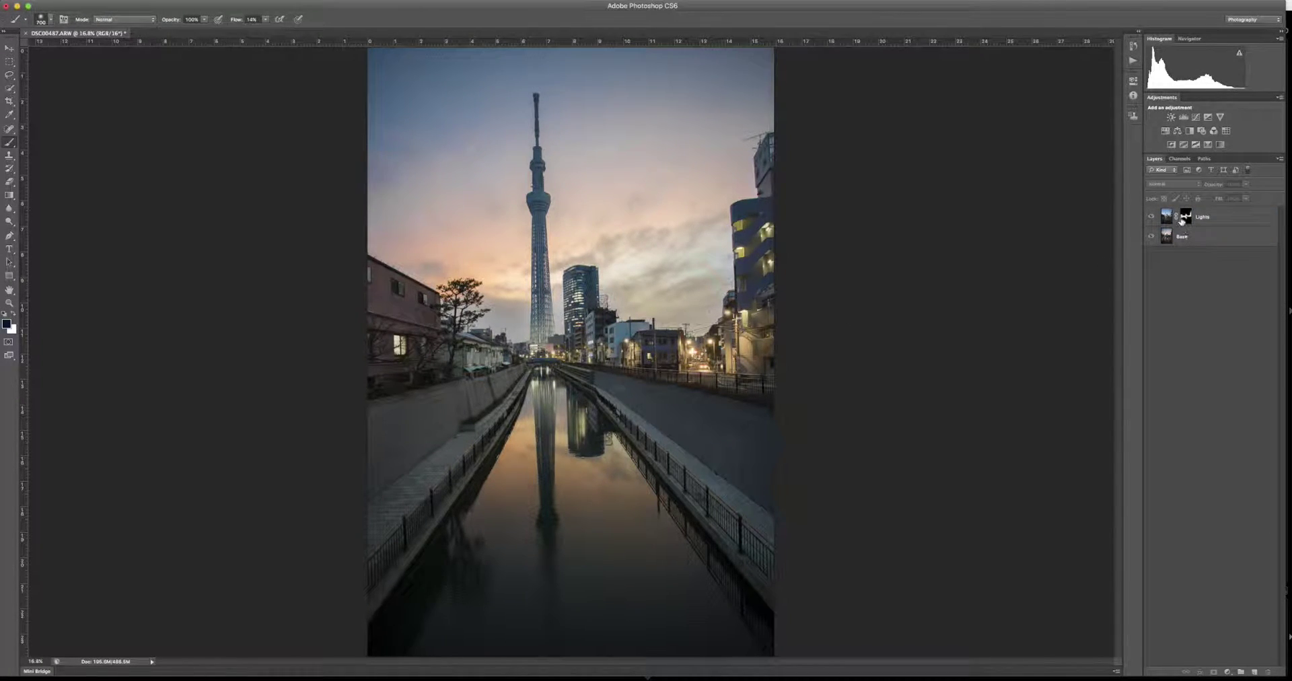
# Step: Reveal the glass building and tower lights with 400 and 200 brushes, then target the mask
pyautogui.press(']')
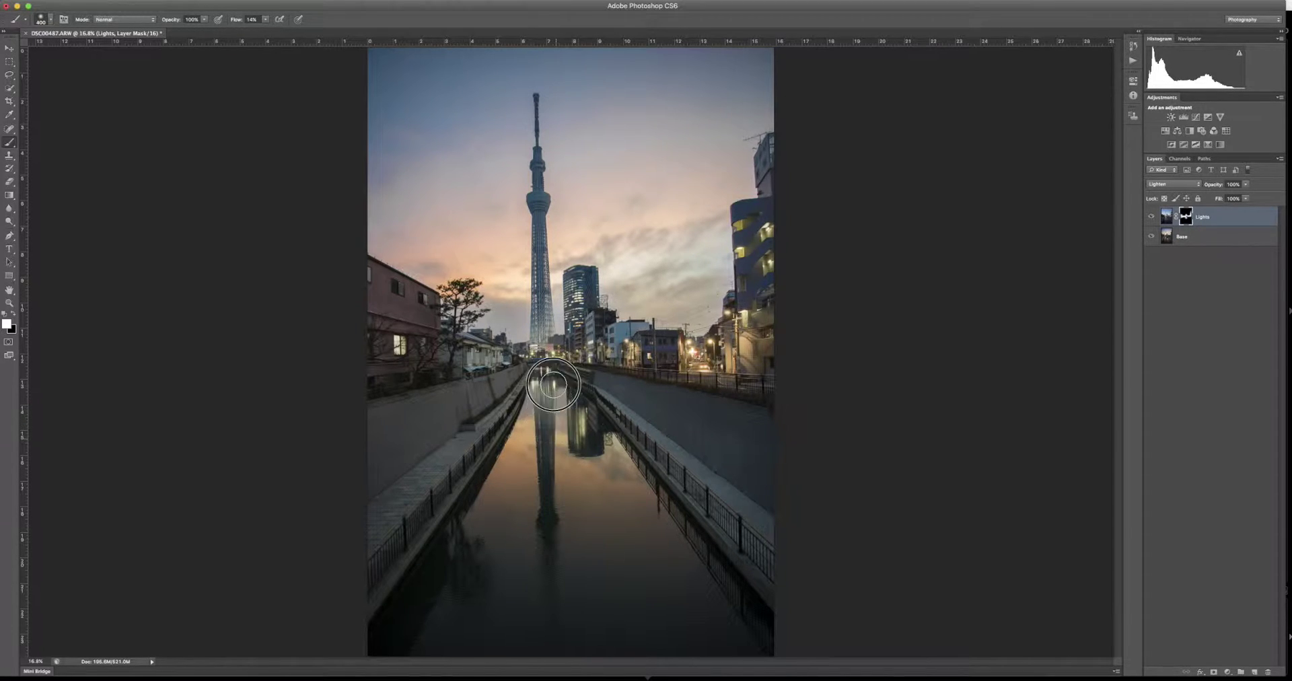
pyautogui.press('[')
pyautogui.press('[')
pyautogui.press('[')
pyautogui.press('[')
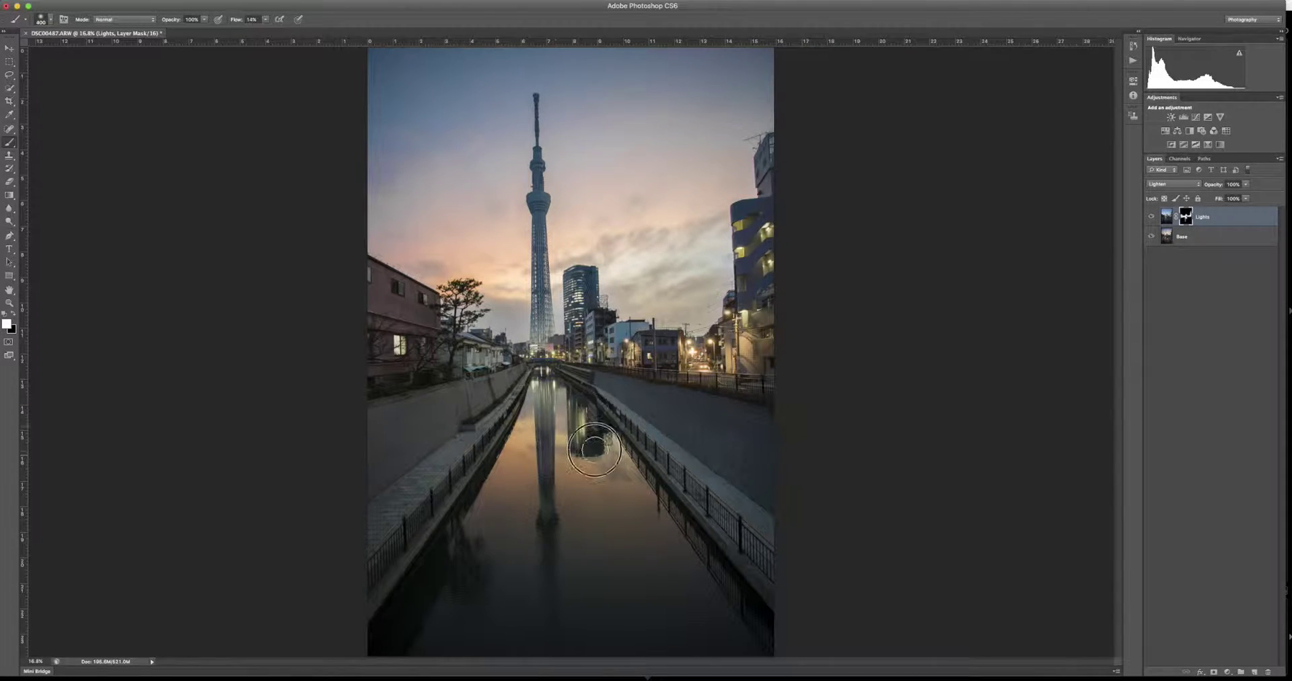
pyautogui.moveTo(587, 343)
pyautogui.mouseDown()
pyautogui.moveTo(580, 285)
pyautogui.moveTo(579, 310)
pyautogui.moveTo(580, 297)
pyautogui.moveTo(538, 354)
pyautogui.moveTo(548, 136)
pyautogui.moveTo(530, 204)
pyautogui.moveTo(539, 248)
pyautogui.mouseUp()
pyautogui.press('[')
pyautogui.press('[')
pyautogui.press('[')
pyautogui.press('[')
pyautogui.press('[')
pyautogui.press('[')
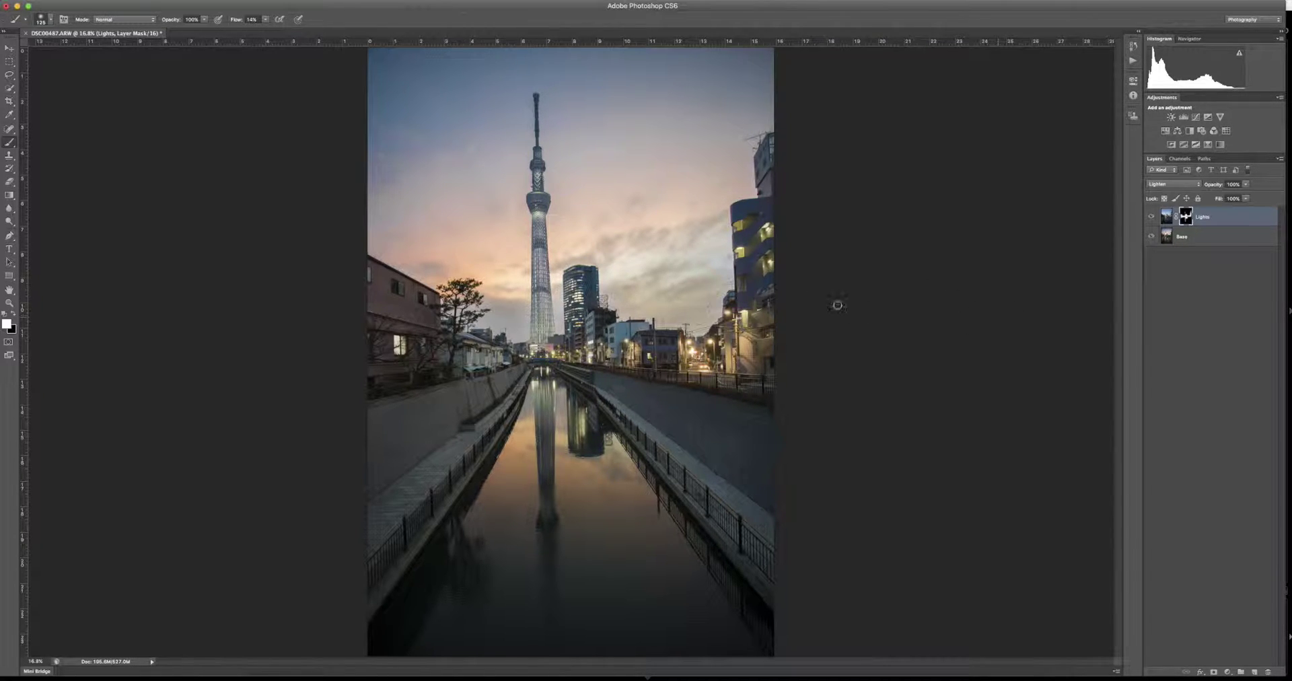
pyautogui.press(']')
pyautogui.press(']')
pyautogui.press(']')
pyautogui.press(']')
pyautogui.press(']')
pyautogui.press(']')
pyautogui.press(']')
pyautogui.press(']')
pyautogui.press(']')
pyautogui.press(']')
pyautogui.click(1185, 218)
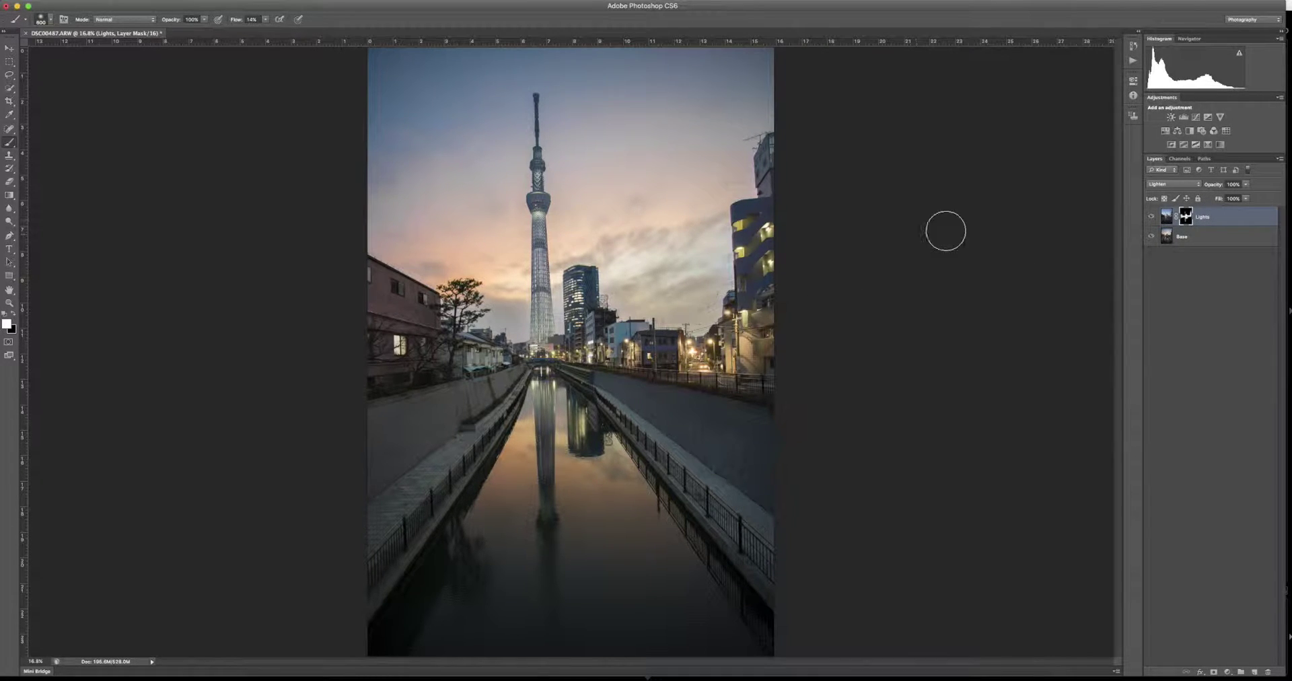
# Step: With the mask shown as a red overlay, paint at size 250 over the tower base and buildings
pyautogui.press('x')
pyautogui.press('\\')
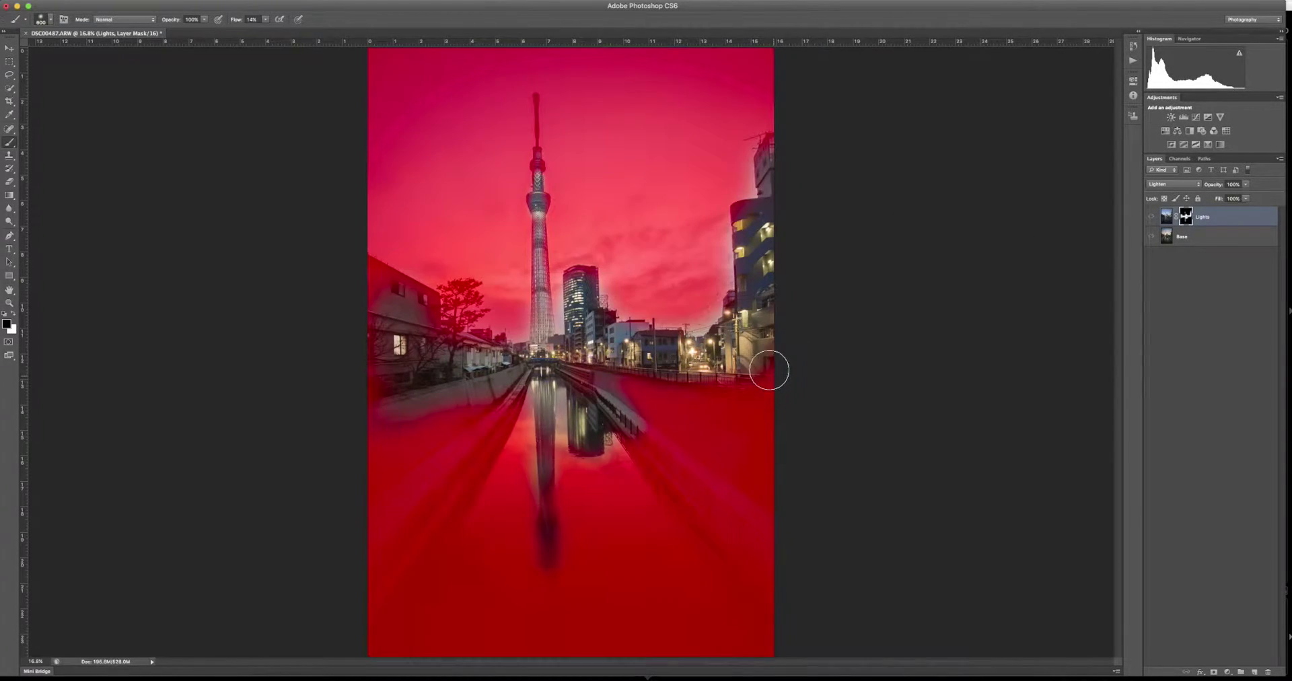
pyautogui.press('[')
pyautogui.press('[')
pyautogui.press('[')
pyautogui.press('[')
pyautogui.press('[')
pyautogui.press('[')
pyautogui.press('[')
pyautogui.press('[')
pyautogui.press('[')
pyautogui.moveTo(559, 321)
pyautogui.mouseDown()
pyautogui.moveTo(618, 273)
pyautogui.moveTo(606, 290)
pyautogui.moveTo(627, 309)
pyautogui.moveTo(706, 316)
pyautogui.moveTo(730, 296)
pyautogui.moveTo(722, 234)
pyautogui.moveTo(701, 321)
pyautogui.moveTo(641, 319)
pyautogui.mouseUp()
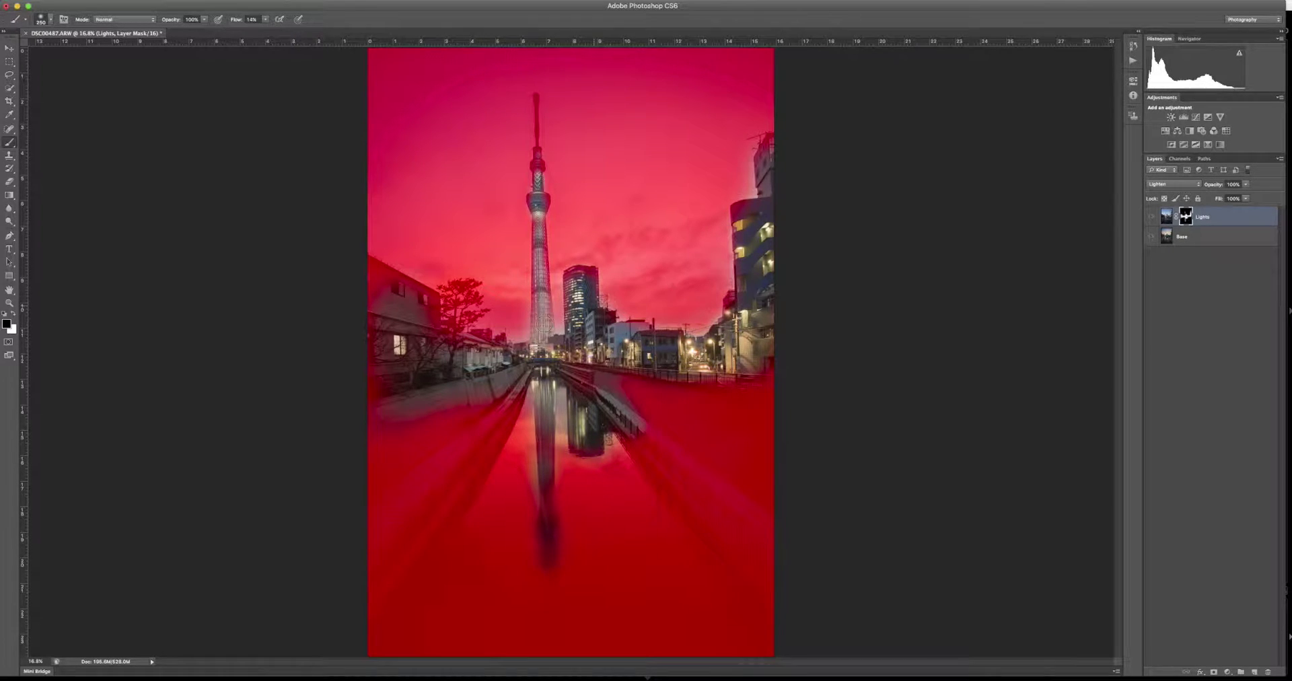
pyautogui.keyDown('super'); pyautogui.click(1154, 222); pyautogui.keyUp('super')
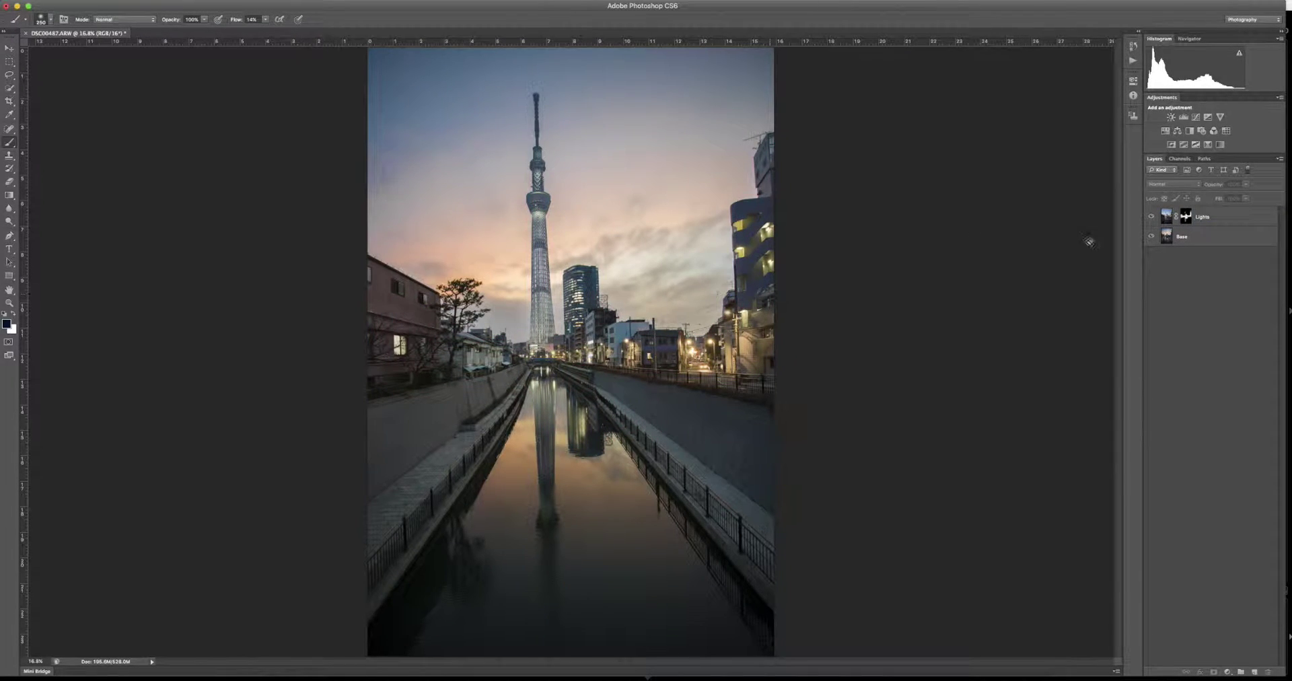
# Step: Toggle the Lights layer on and off for a before/after comparison
pyautogui.click(1151, 217)
pyautogui.click(1150, 216)
pyautogui.click(1150, 217)
pyautogui.click(1150, 218)
pyautogui.click(1148, 220)
pyautogui.click(1148, 219)
# Step: Group Lights and Base into Group 1, then stamp all visible layers into Layer 1
pyautogui.keyDown('shift'); pyautogui.click(1208, 238); pyautogui.keyUp('shift')
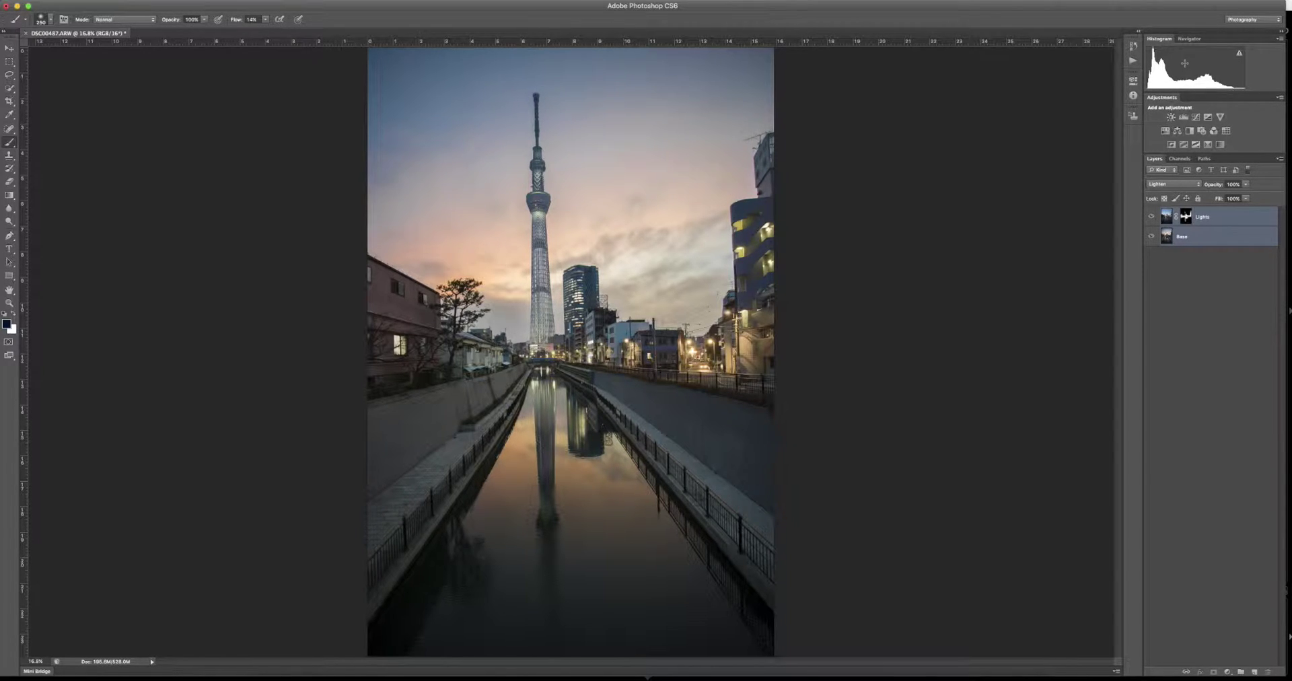
pyautogui.click(1215, 239)
pyautogui.click(1224, 221)
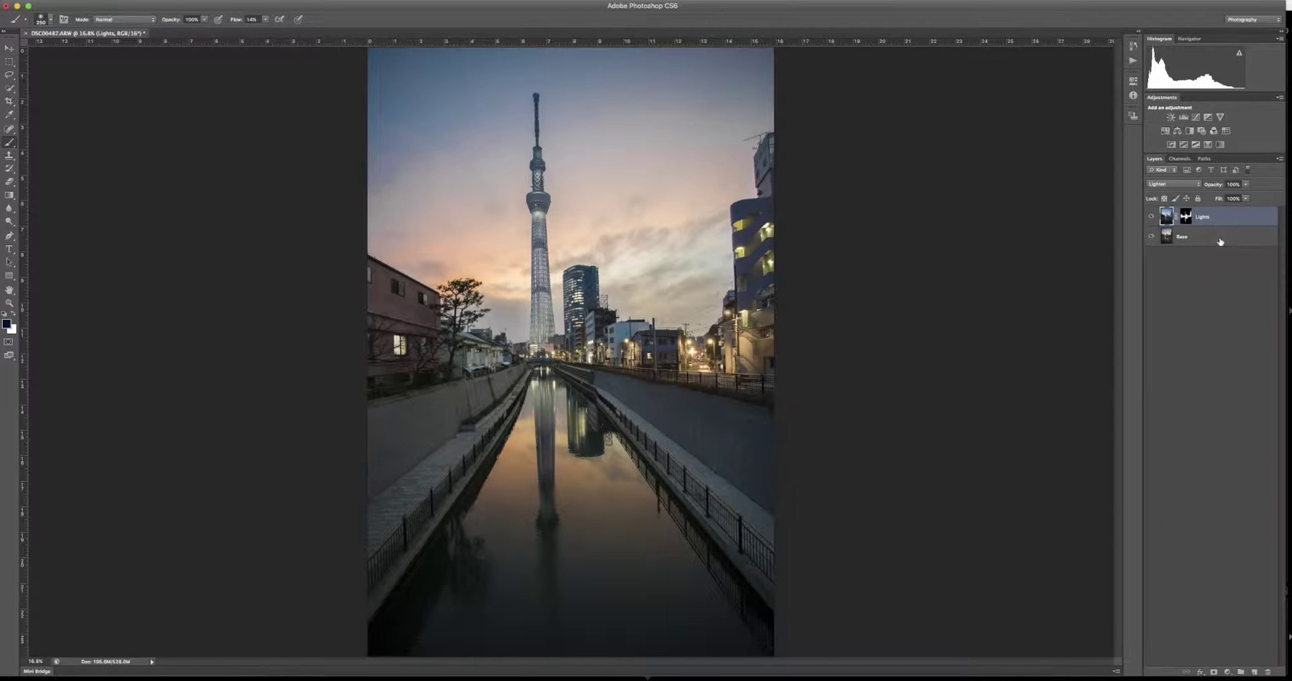
pyautogui.keyDown('shift'); pyautogui.click(1219, 243); pyautogui.keyUp('shift')
pyautogui.press('super+g')
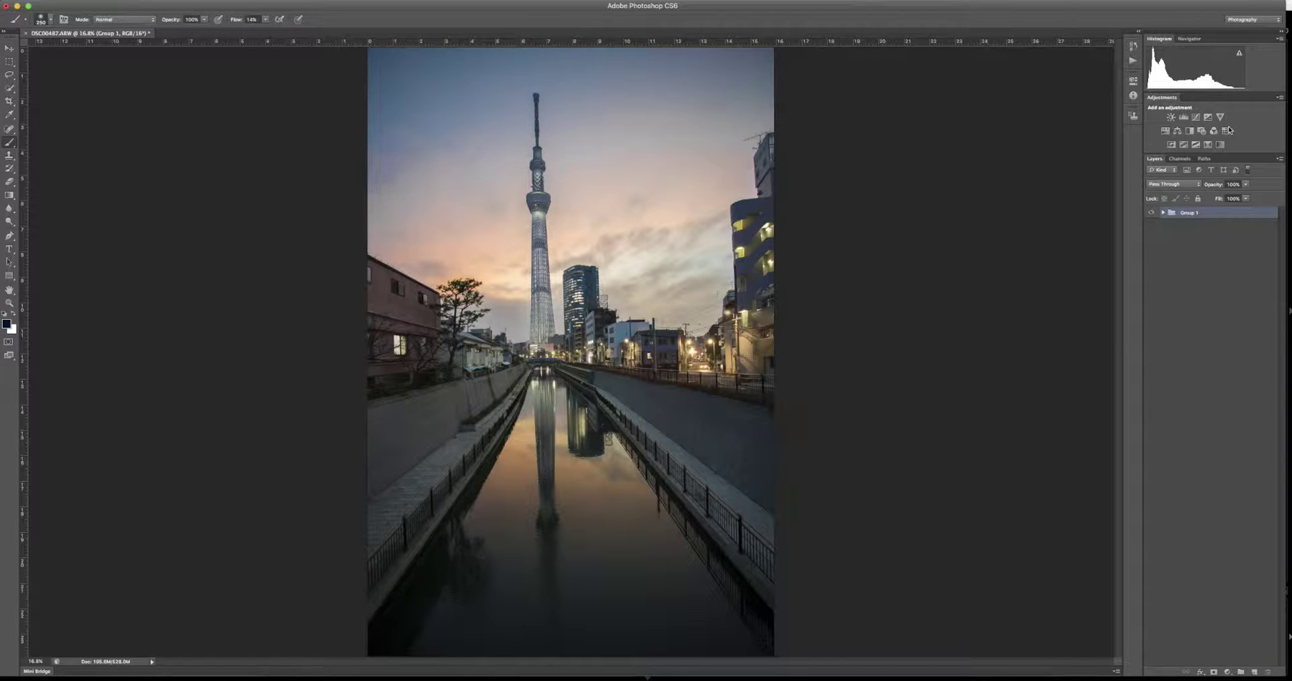
pyautogui.press('super+alt+shift+e')
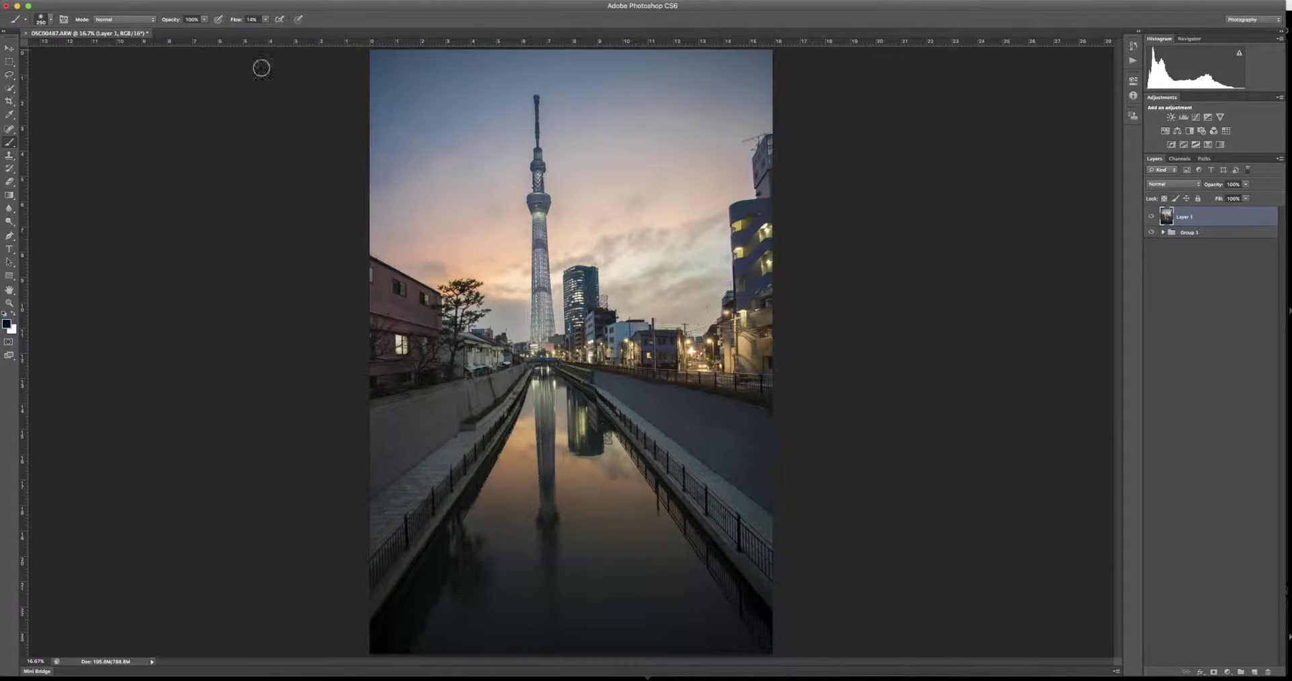
# Step: Open Color Efex Pro 4 on Layer 1 and set Pro Contrast's Dynamic Contrast to 23%
pyautogui.click(239, 1)
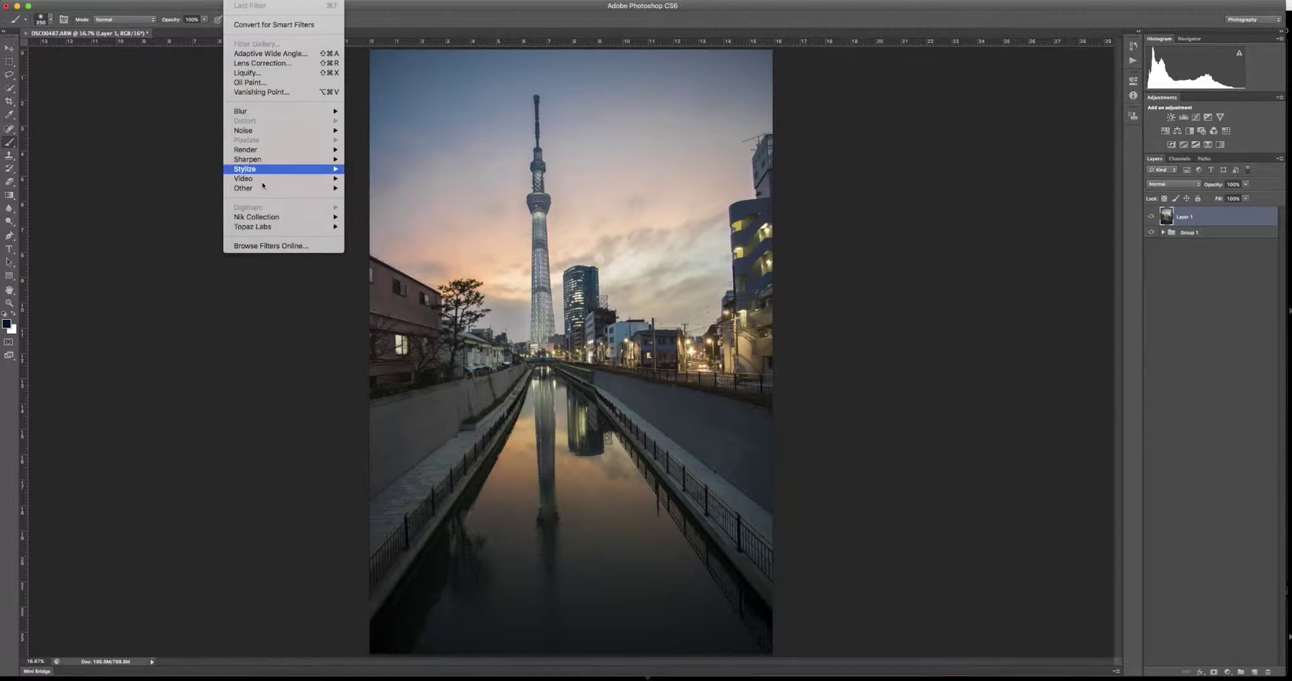
pyautogui.moveTo(283, 218)
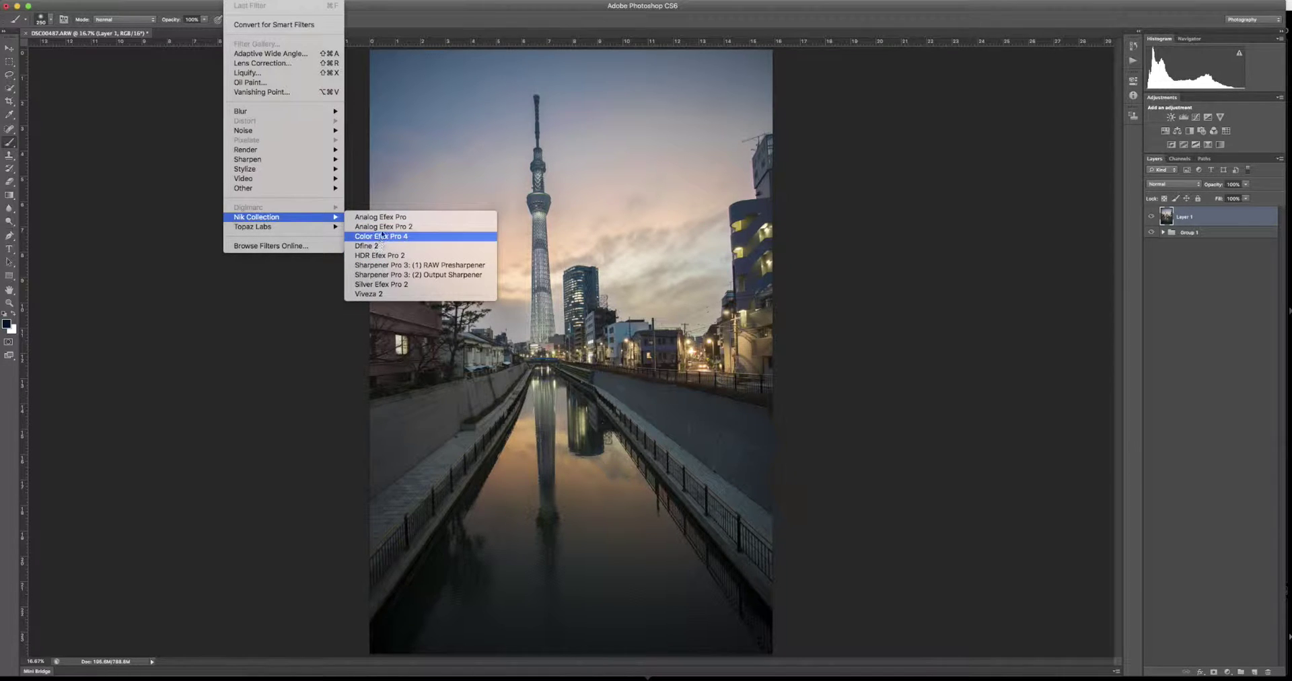
pyautogui.click(394, 237)
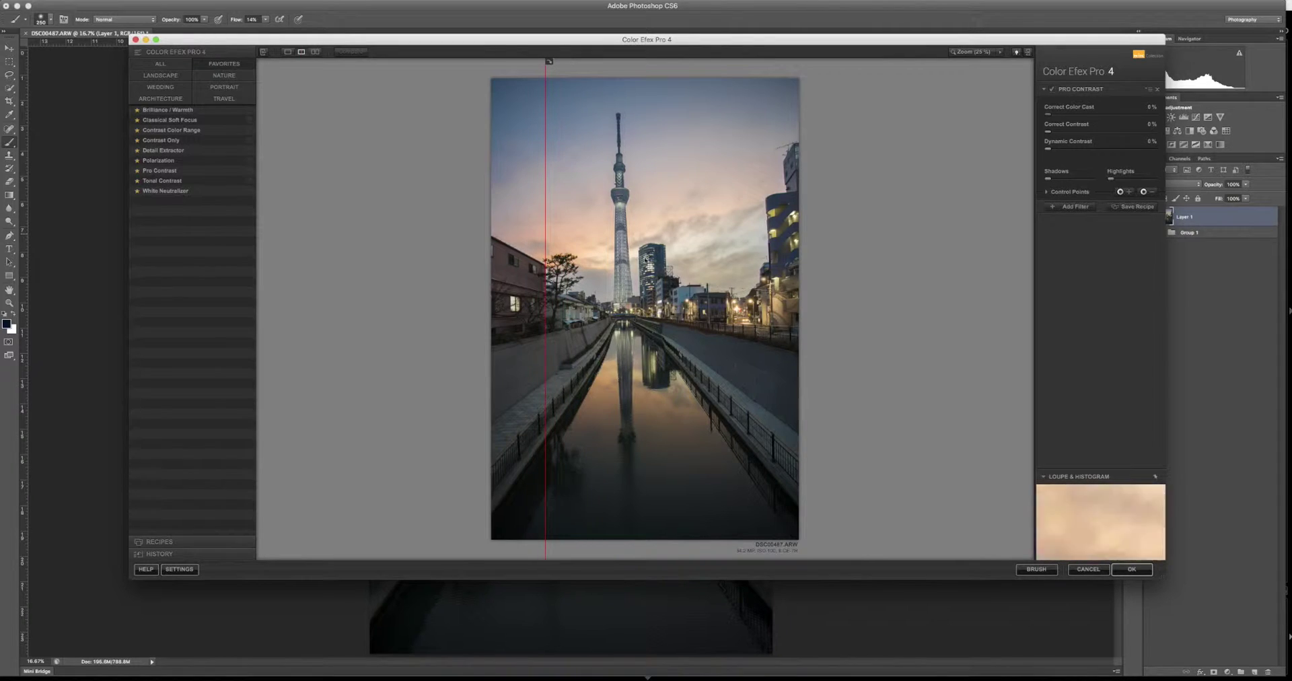
pyautogui.click(1081, 148)
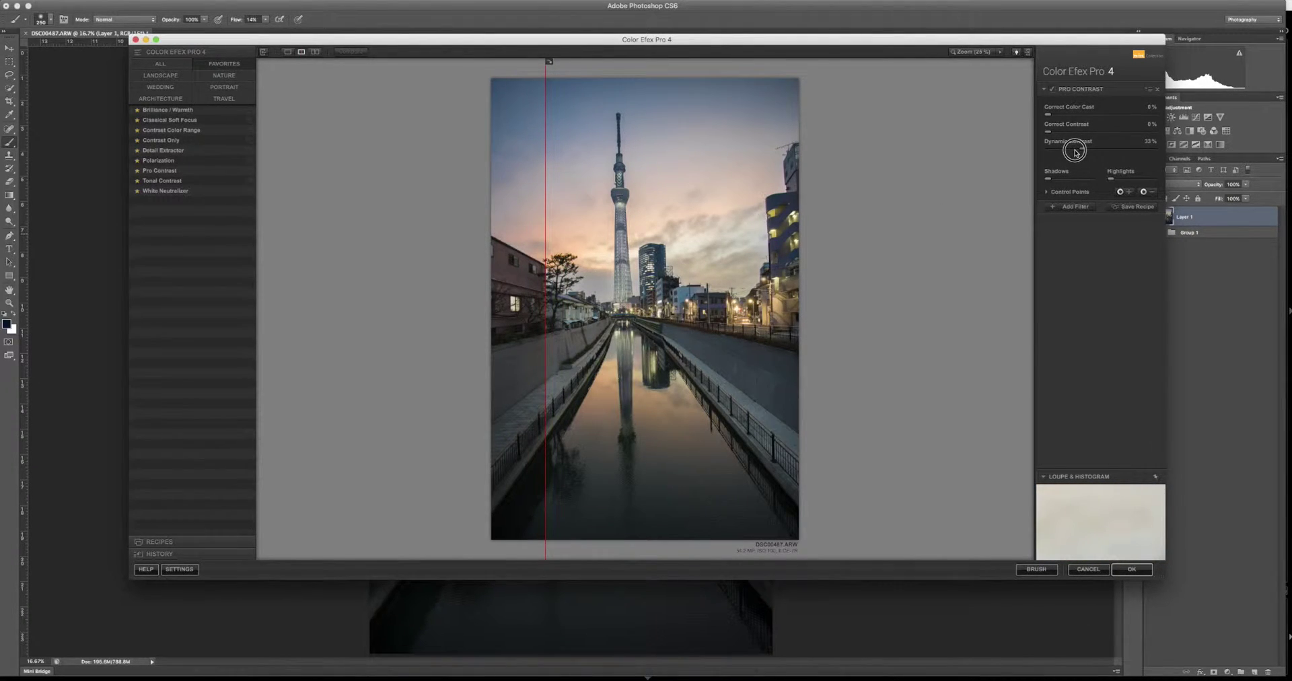
pyautogui.moveTo(1075, 152); pyautogui.dragTo(1034, 117)
# Step: Add a Polarization filter at 130° rotation and 73% strength, then shift the split-preview line
pyautogui.click(1072, 207)
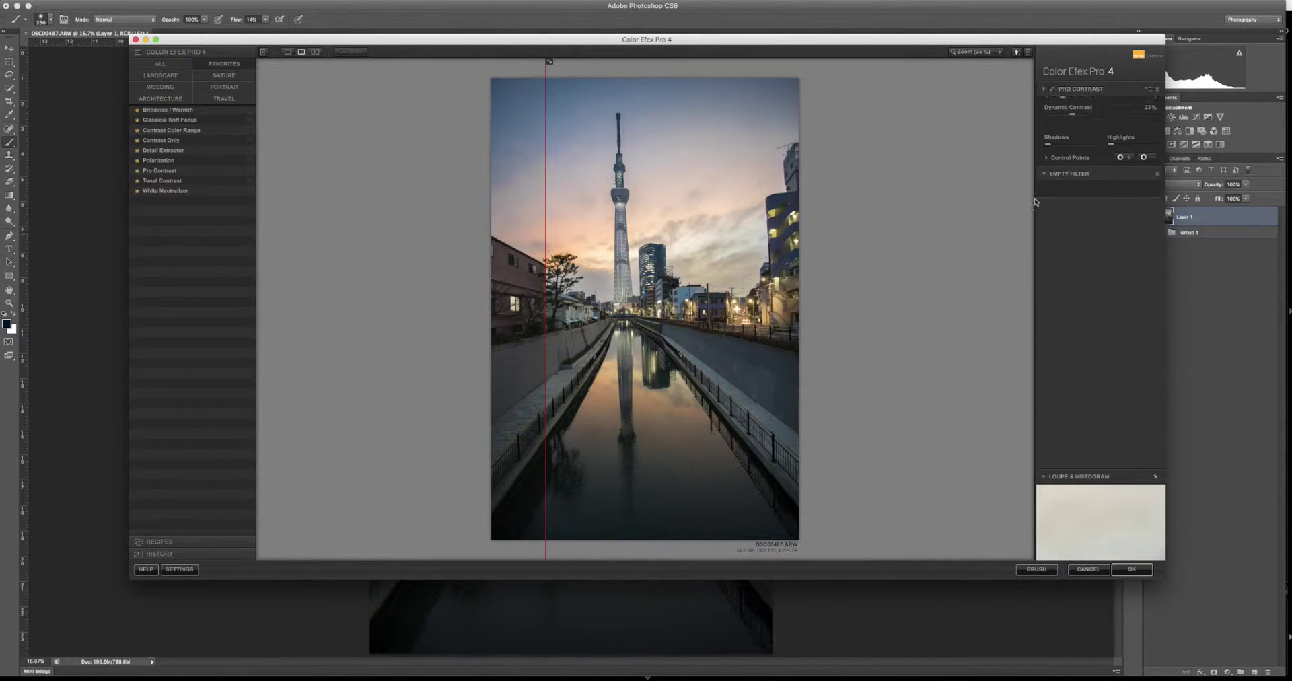
pyautogui.click(161, 160)
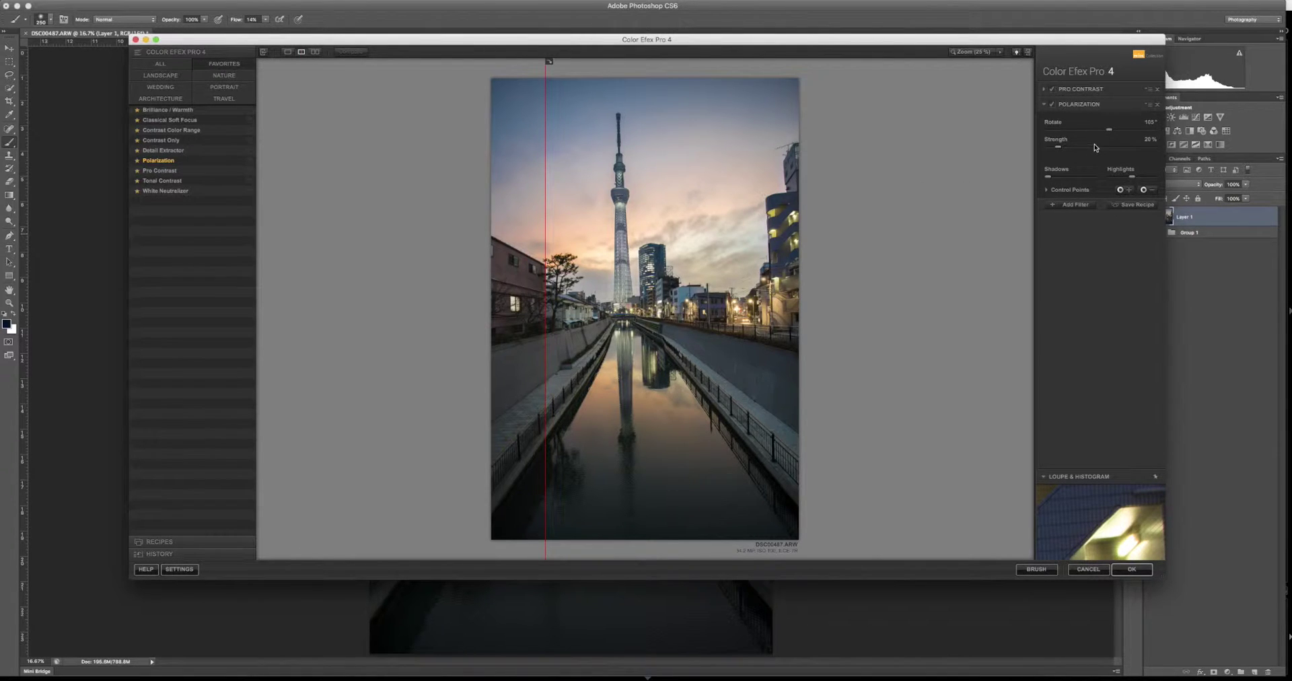
pyautogui.moveTo(1094, 147); pyautogui.dragTo(1122, 147)
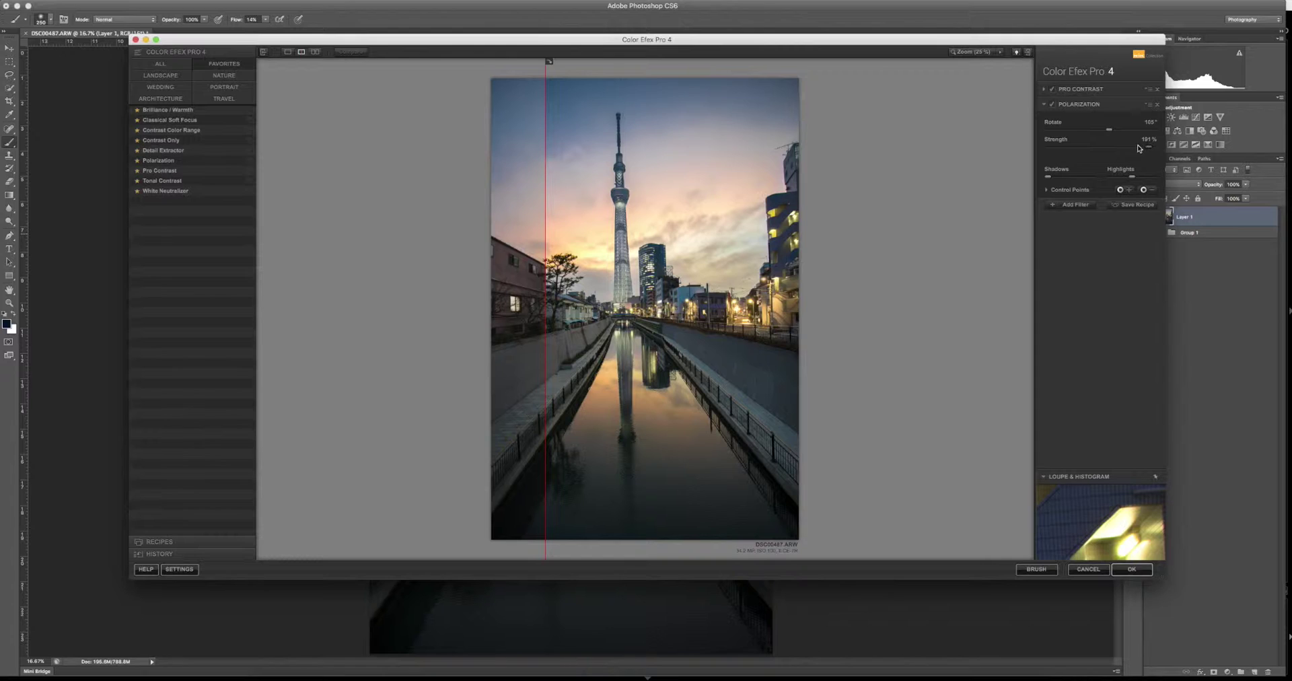
pyautogui.click(1122, 148)
pyautogui.moveTo(1109, 129)
pyautogui.mouseDown()
pyautogui.moveTo(1076, 138)
pyautogui.moveTo(1104, 138)
pyautogui.mouseUp()
pyautogui.click(1124, 132)
pyautogui.click(1087, 147)
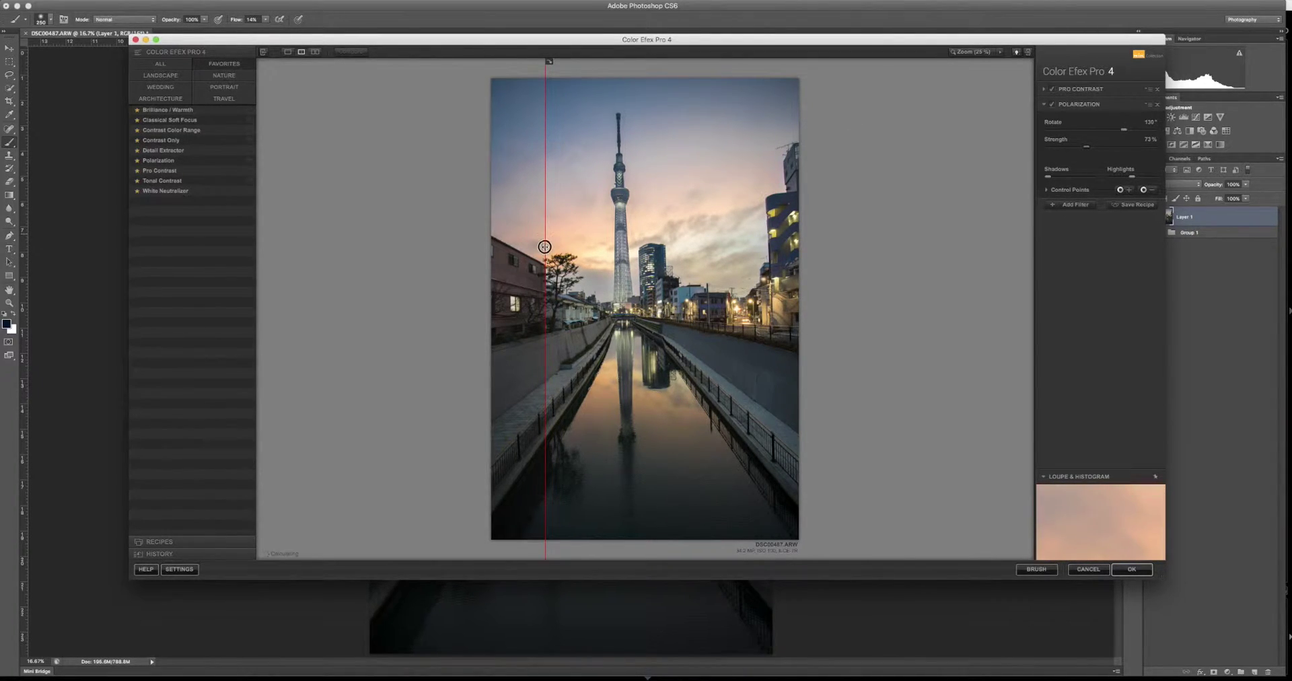
pyautogui.moveTo(542, 250); pyautogui.dragTo(527, 258)
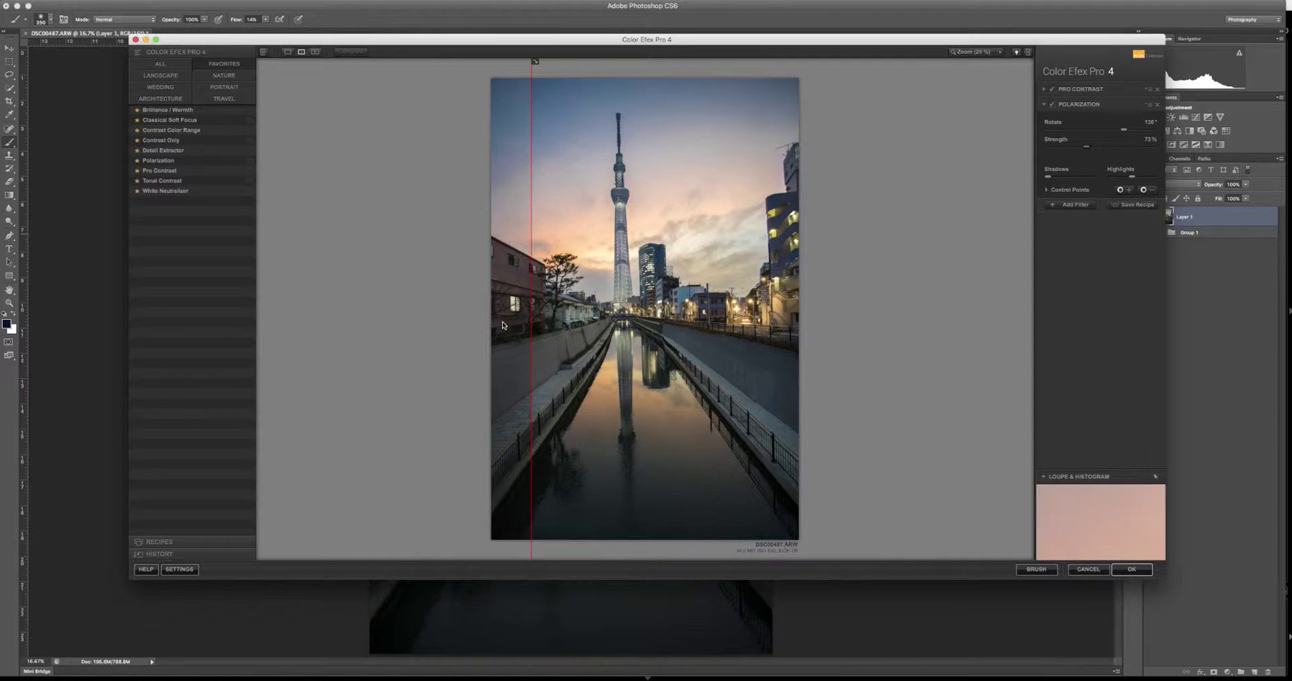
# Step: Add a Brilliance / Warmth filter, check the split preview, and apply the stack with OK
pyautogui.click(1074, 206)
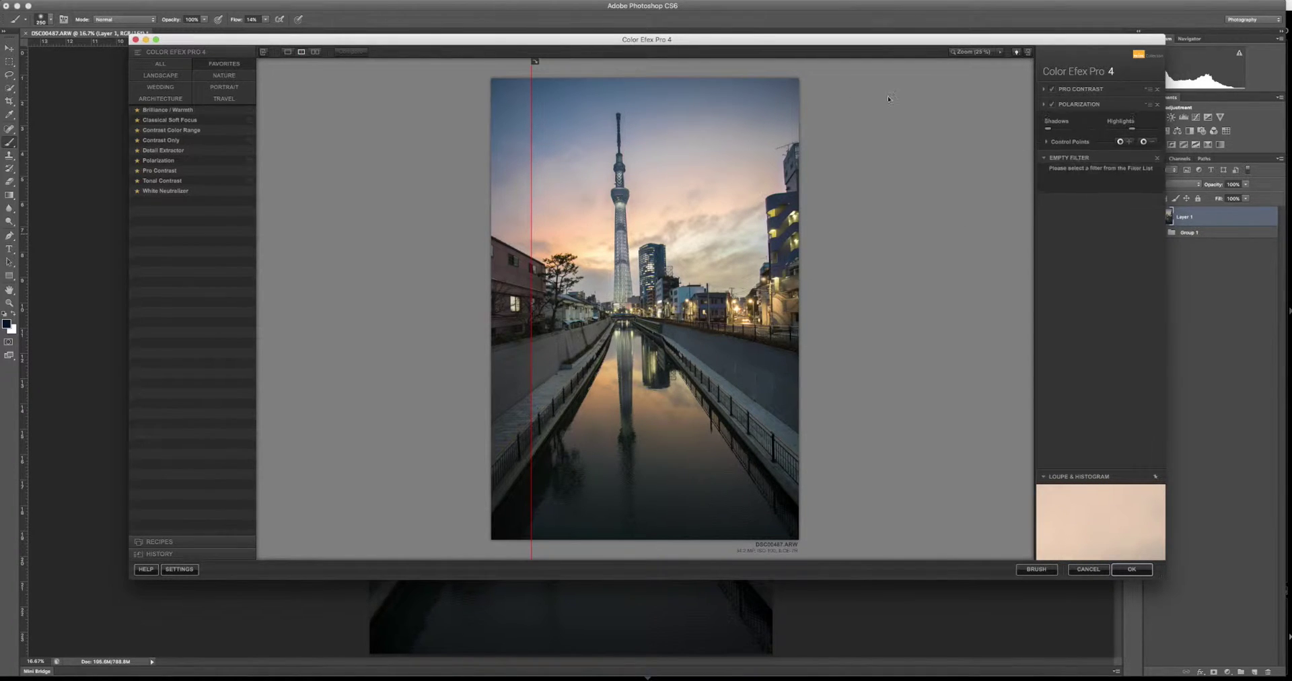
pyautogui.click(167, 110)
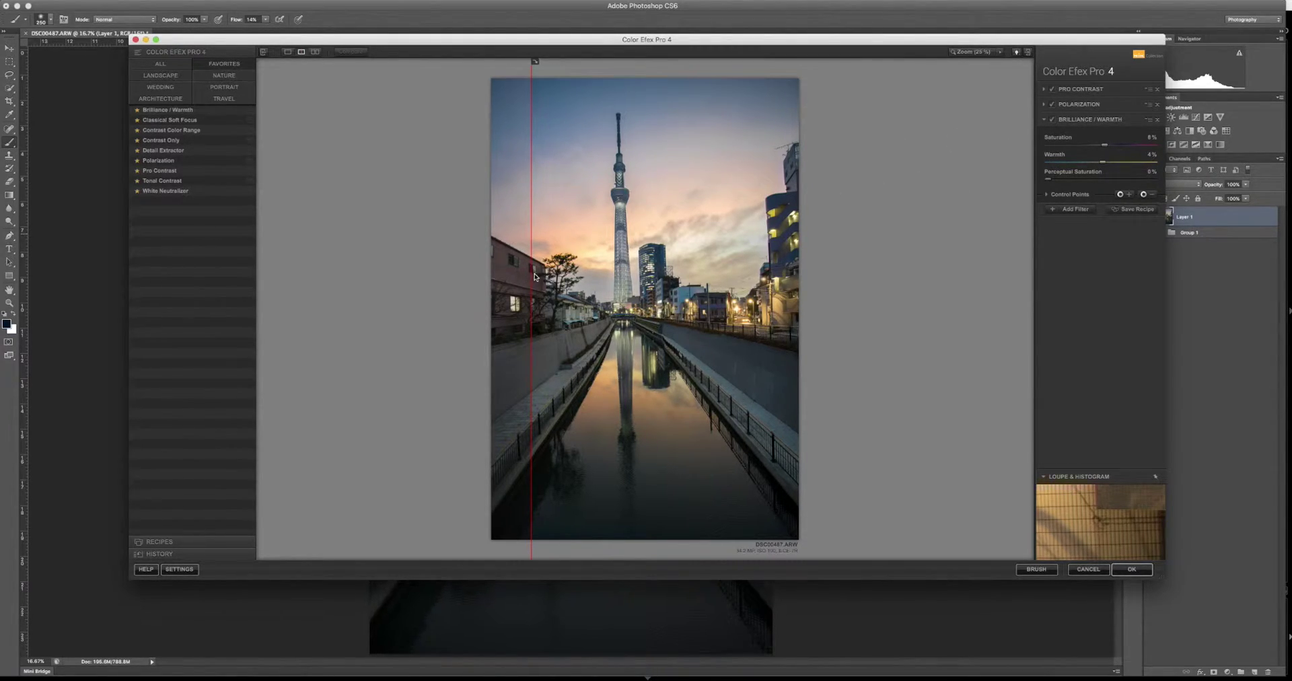
pyautogui.moveTo(533, 276); pyautogui.dragTo(515, 314)
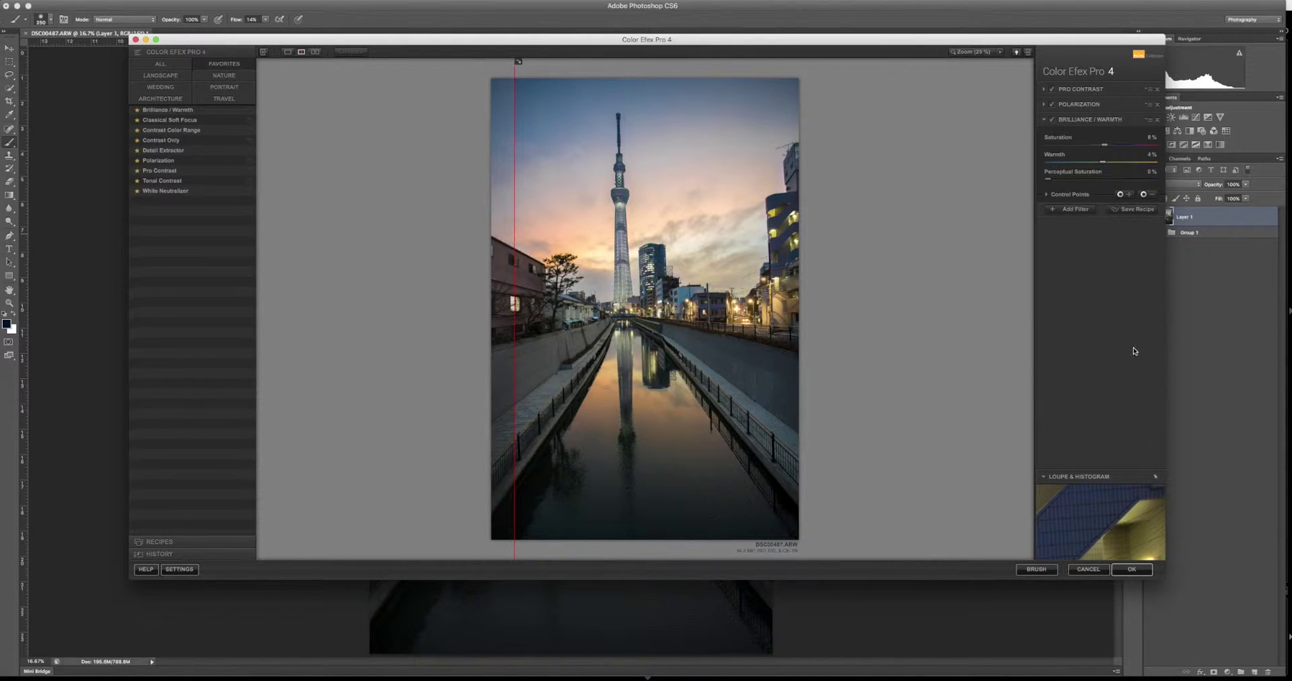
pyautogui.click(1132, 570)
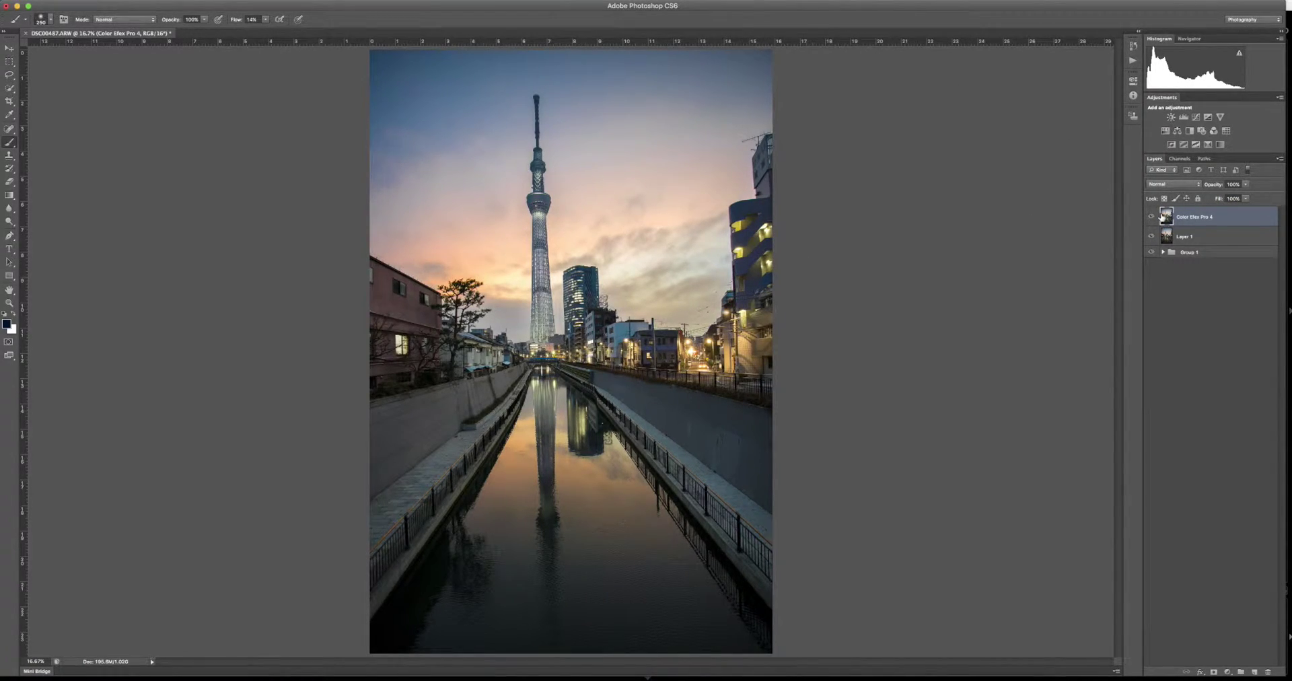
# Step: Toggle the Color Efex Pro 4 layer to compare, then drag a vertical guide through the tower
pyautogui.click(1151, 217)
pyautogui.click(1151, 216)
pyautogui.click(1153, 217)
pyautogui.click(1154, 217)
pyautogui.moveTo(25, 232); pyautogui.dragTo(545, 232)
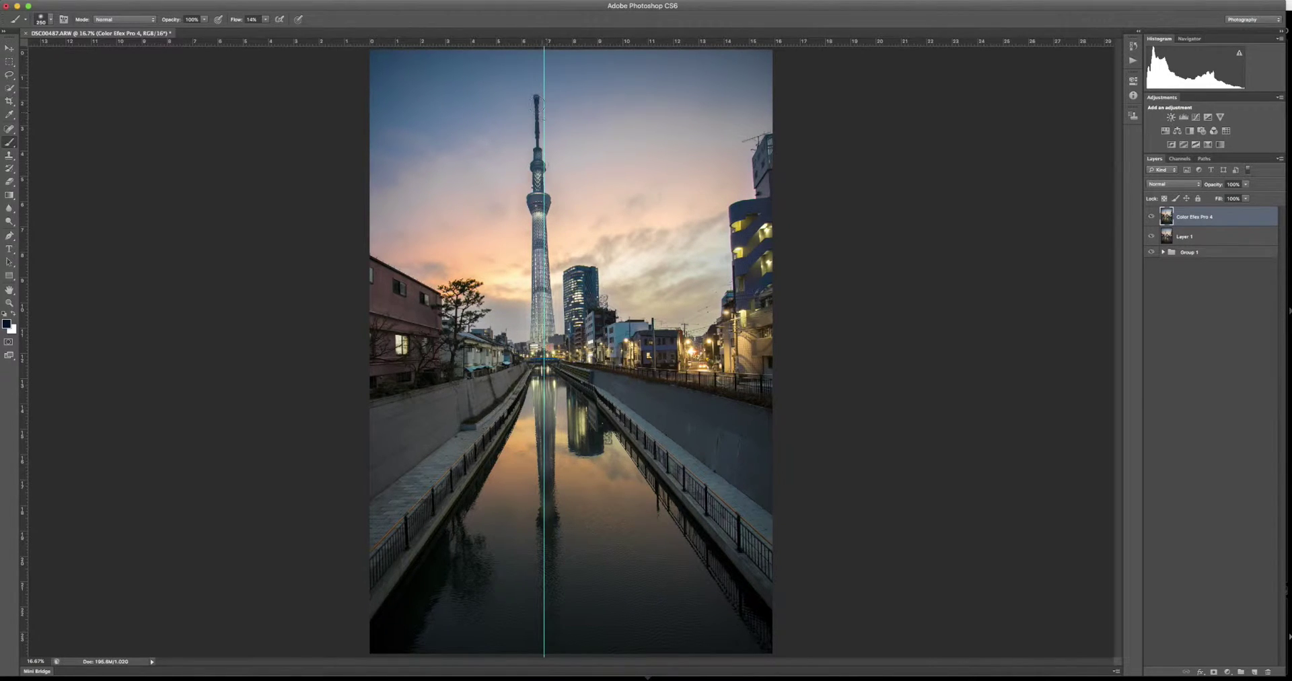
# Step: Straighten the image with a 1° crop rotation, then return to the Move tool and clear the guide
pyautogui.click(13, 104)
pyautogui.moveTo(799, 64)
pyautogui.mouseDown()
pyautogui.moveTo(801, 52)
pyautogui.moveTo(821, 66)
pyautogui.mouseUp()
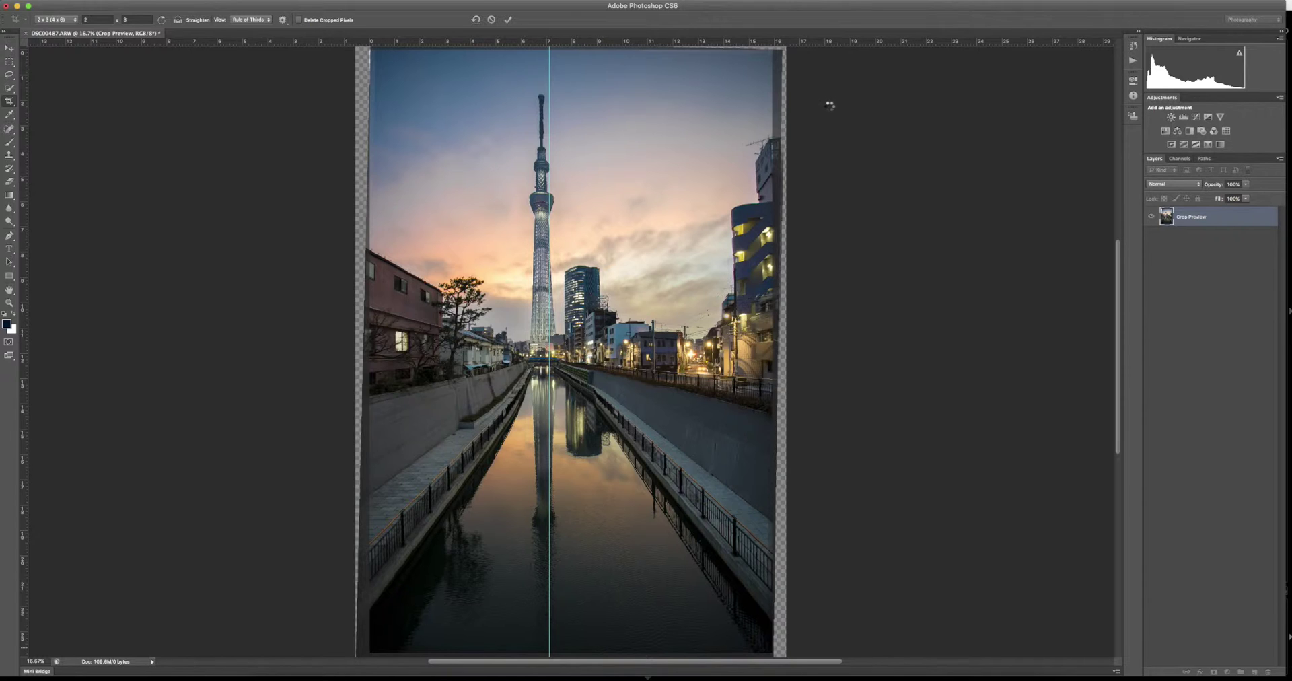
pyautogui.press('Return')
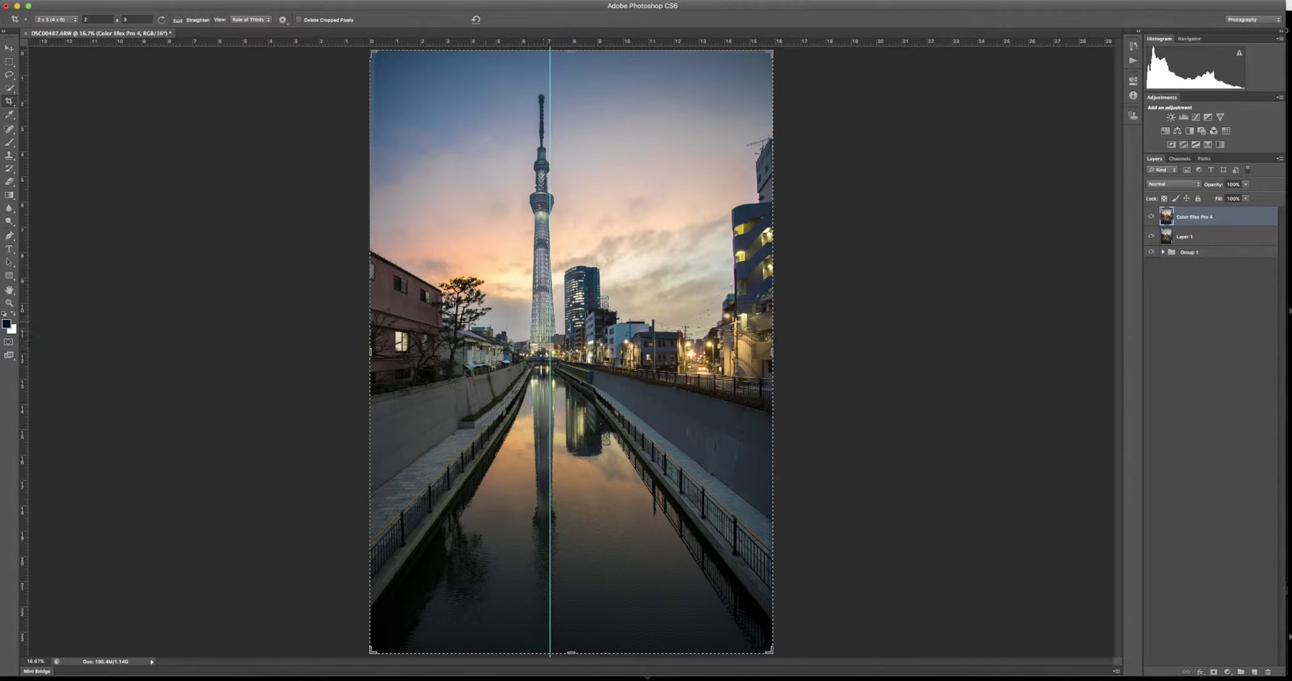
pyautogui.click(9, 49)
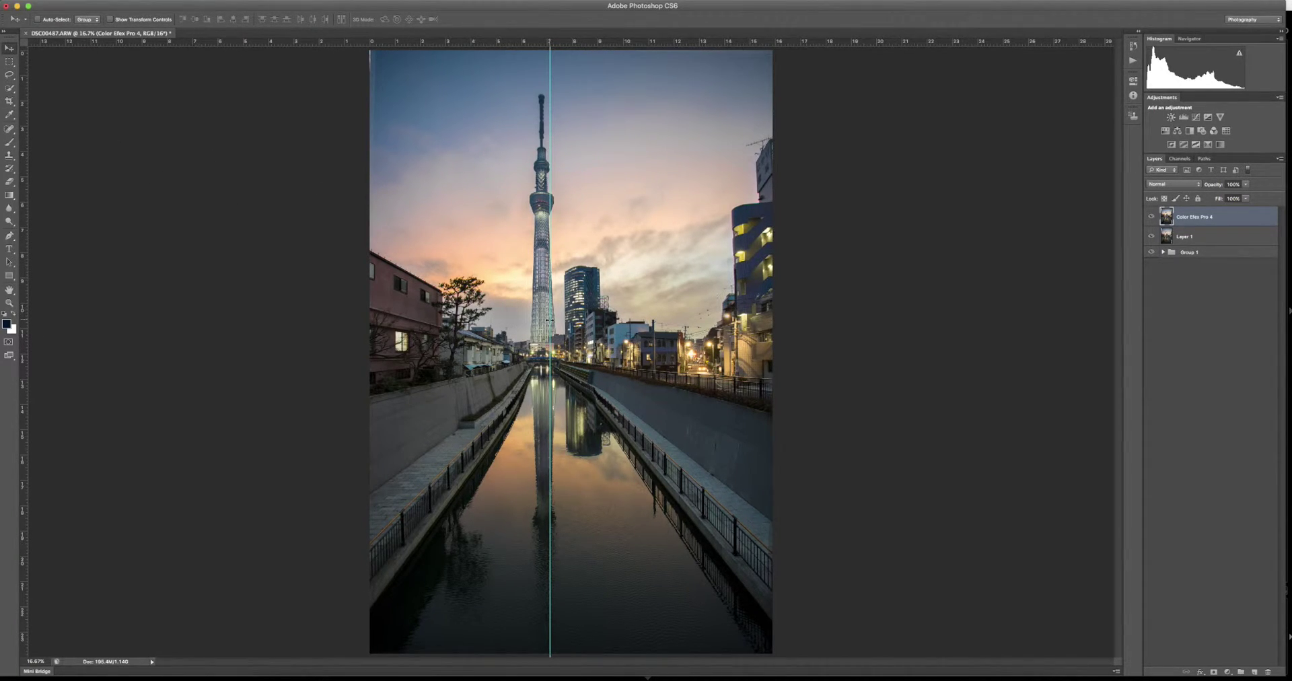
pyautogui.press('super+semicolon')
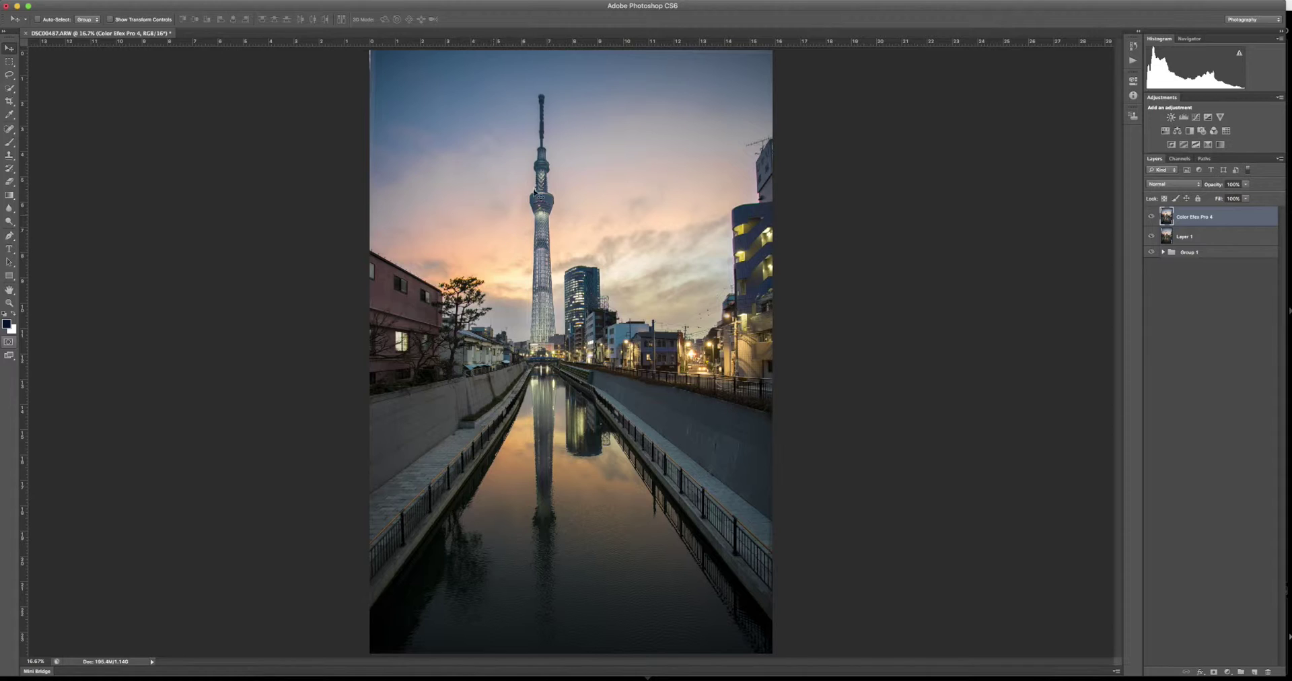
# Step: Zoom out and re-crop the photo, pulling in the left side of the frame
pyautogui.press('super+minus')
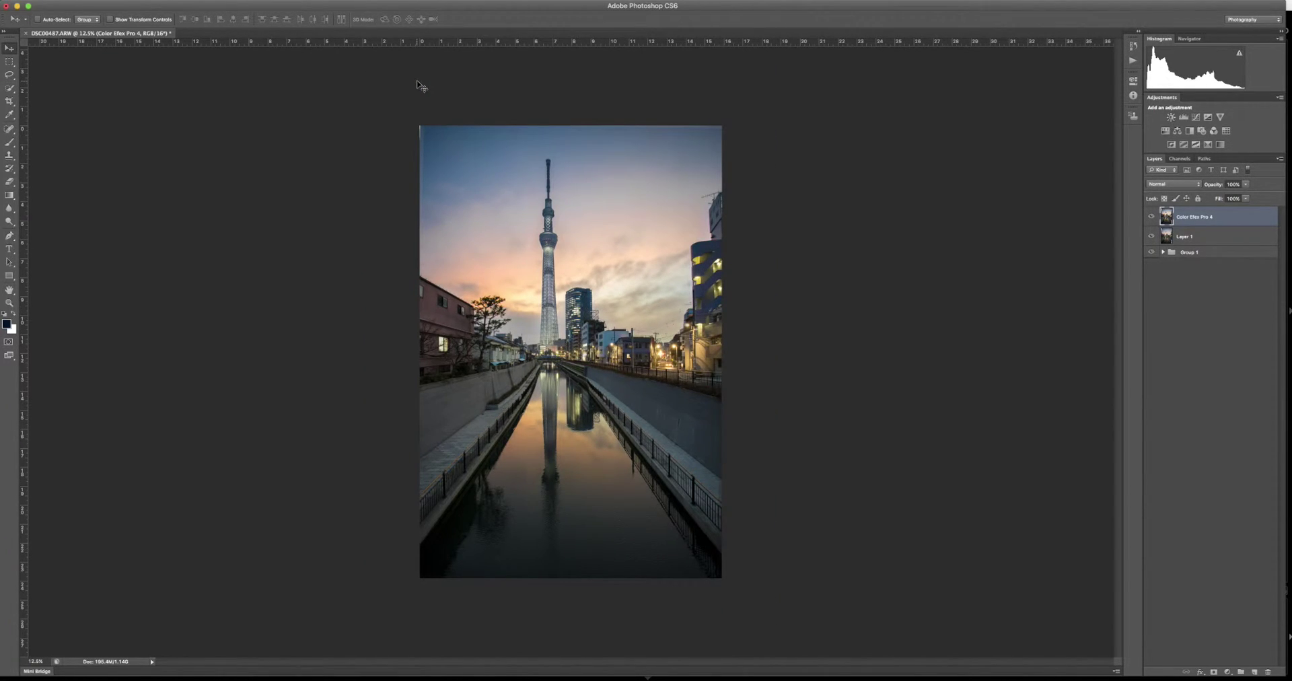
pyautogui.click(13, 97)
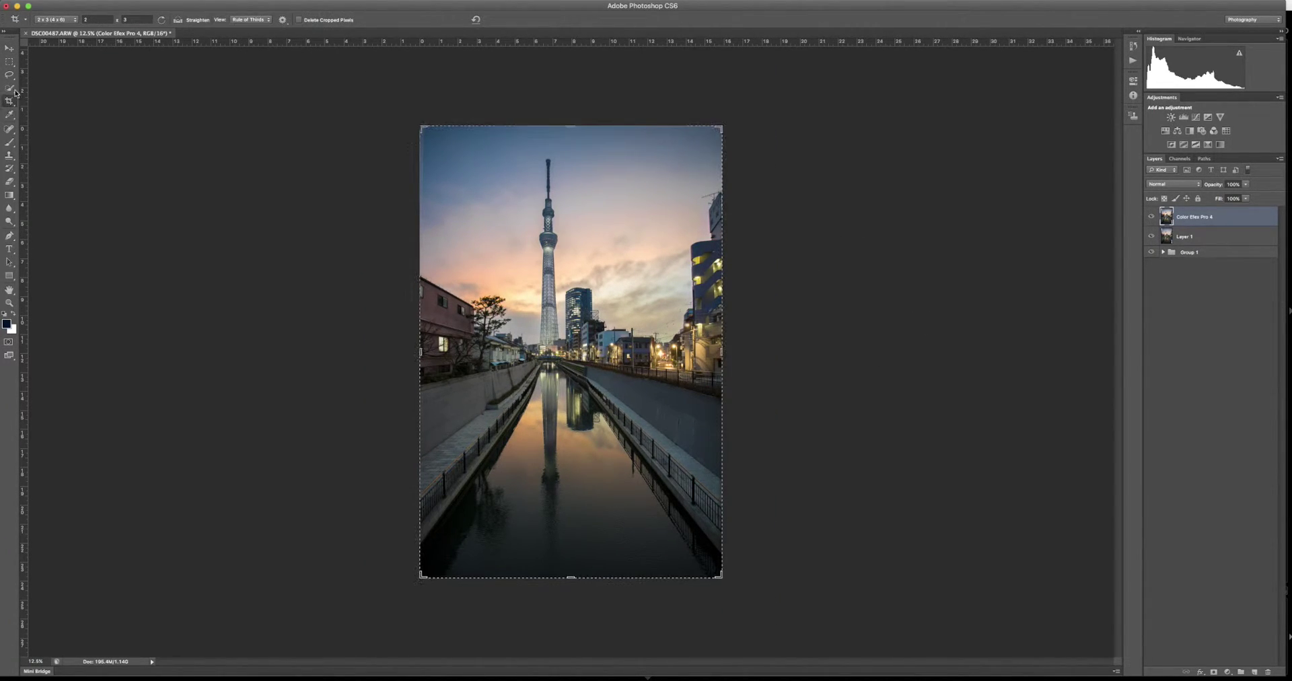
pyautogui.moveTo(427, 351); pyautogui.dragTo(425, 349)
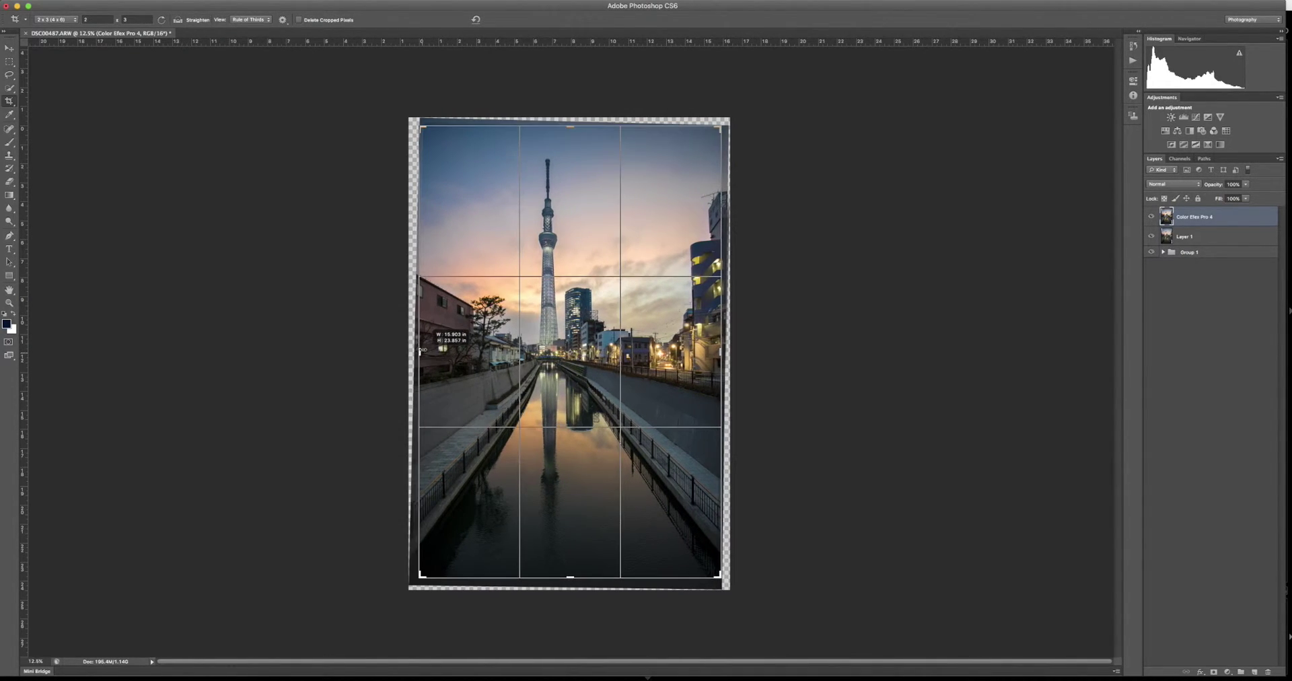
pyautogui.press('Return')
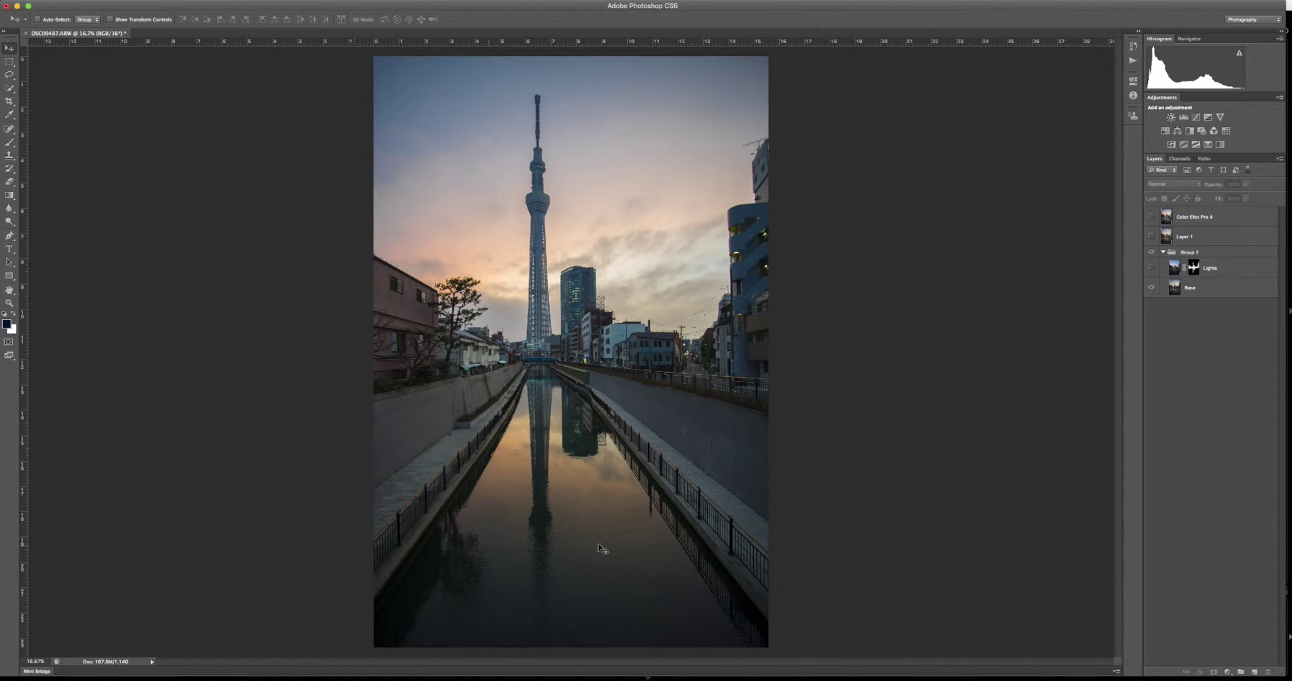
# Step: Turn the Lights layer and then the Color Efex Pro 4 layer back on
pyautogui.click(1152, 268)
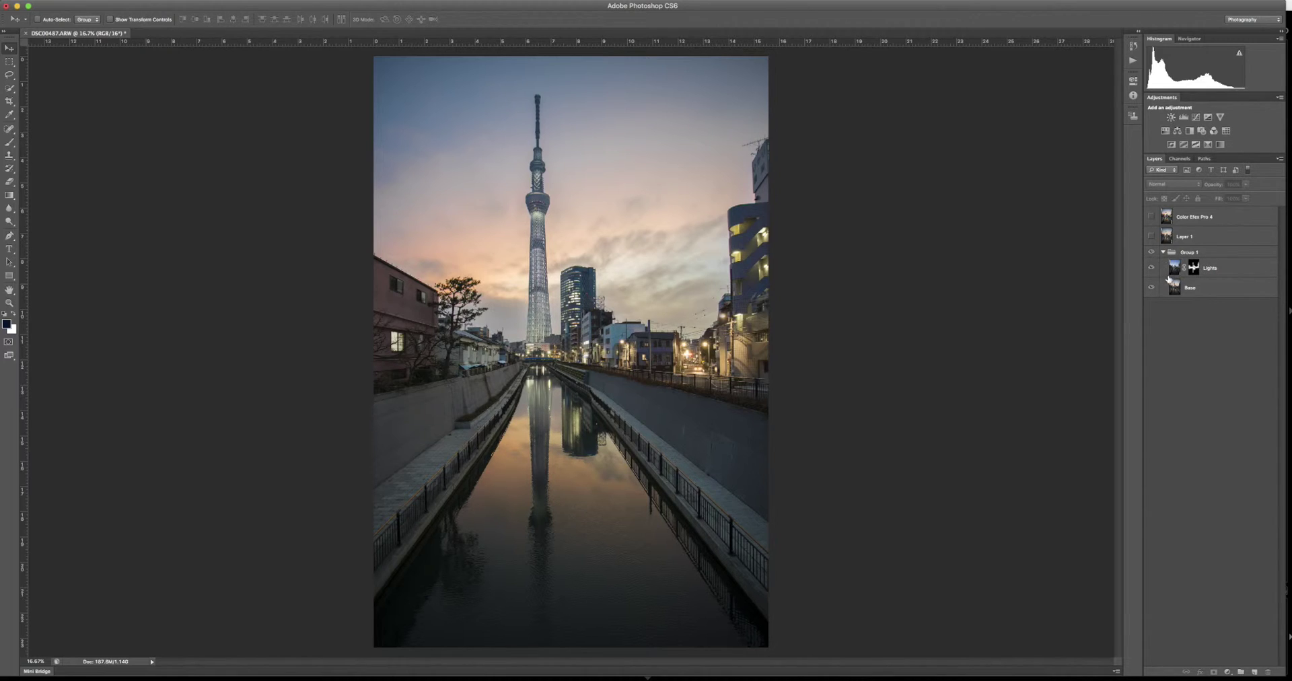
pyautogui.click(1151, 217)
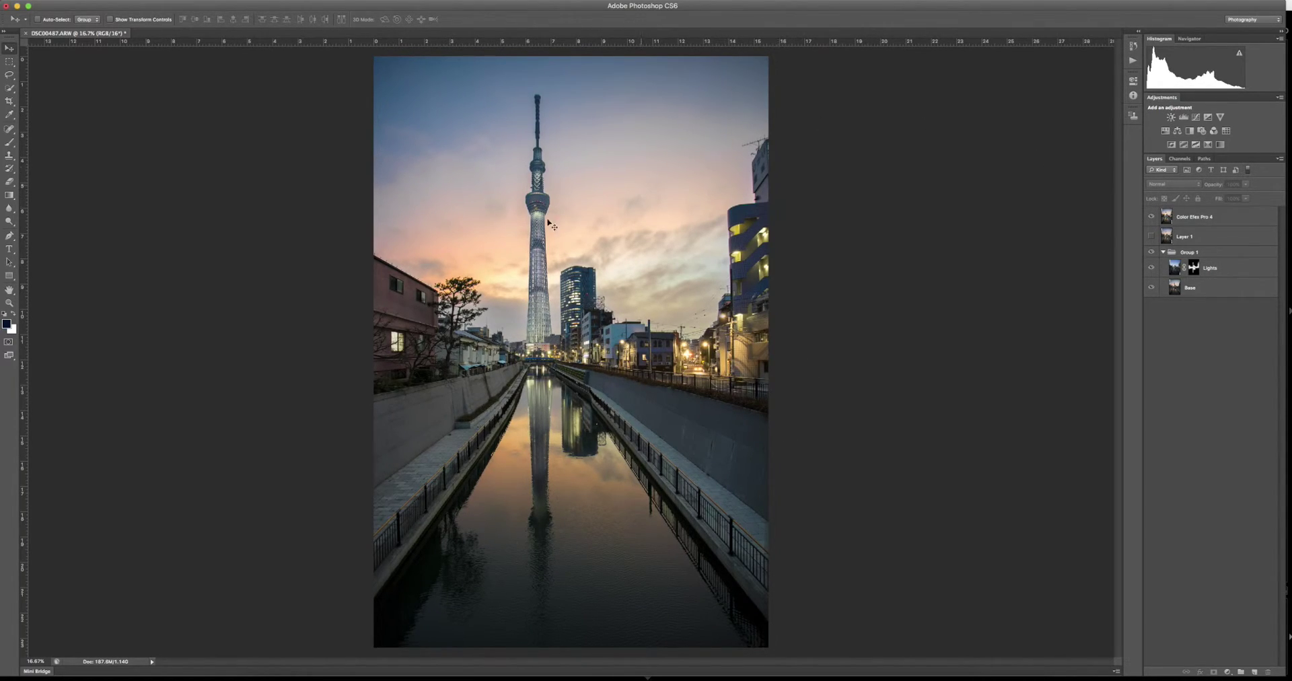